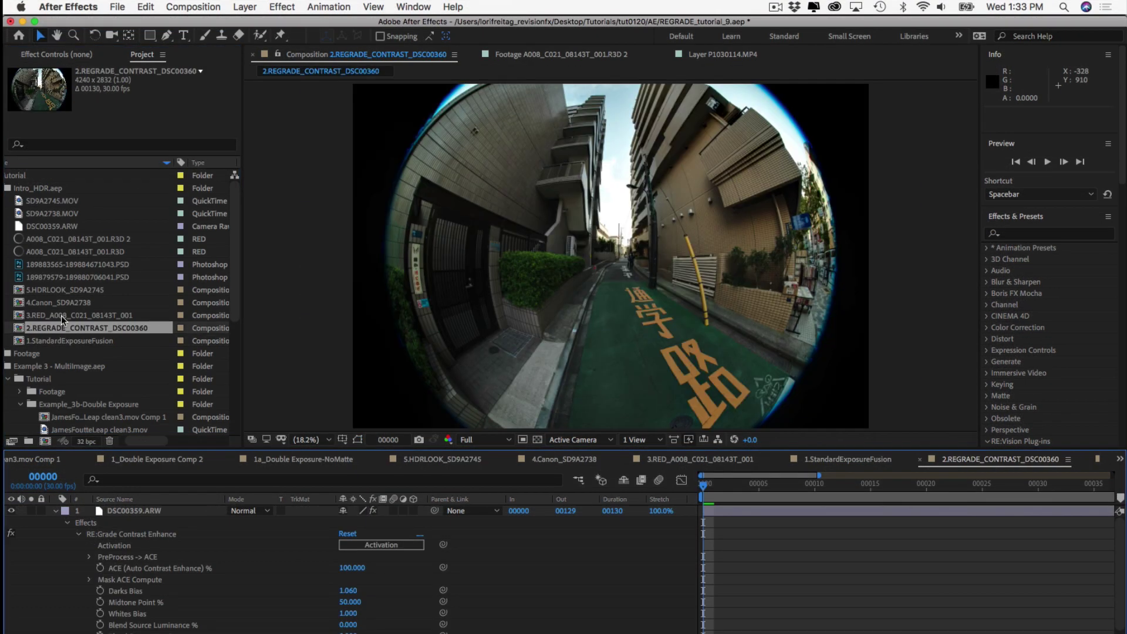
Preview the 4.Canon_SD9A2738 and 5.HDRLOOK_SD9A2745 compositions from the Project panel
double_click(60, 303)
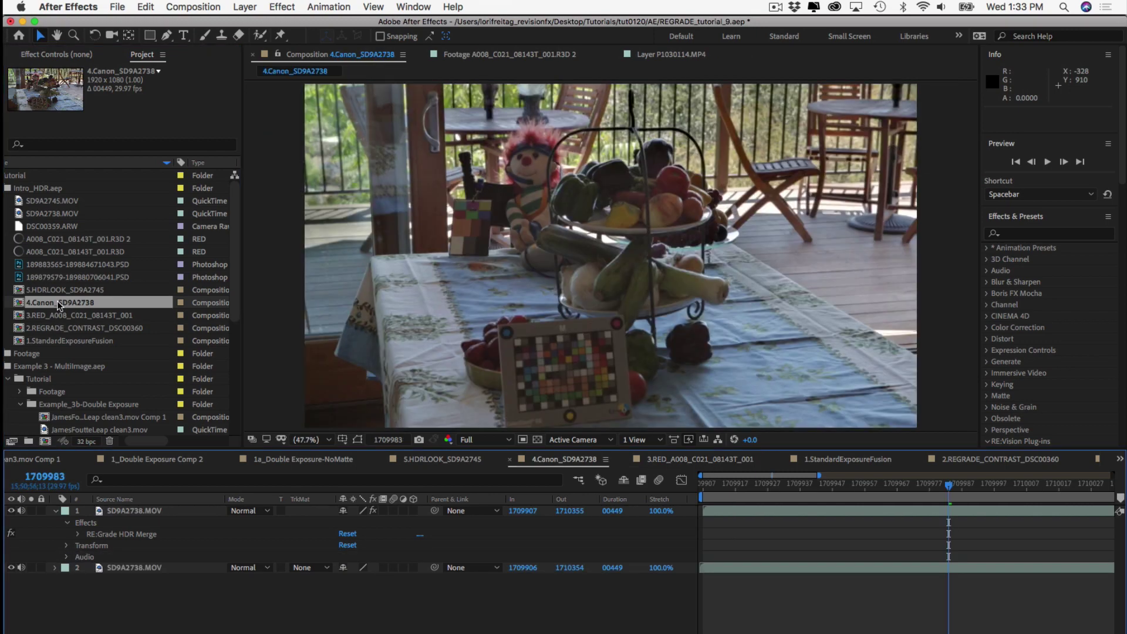
double_click(61, 291)
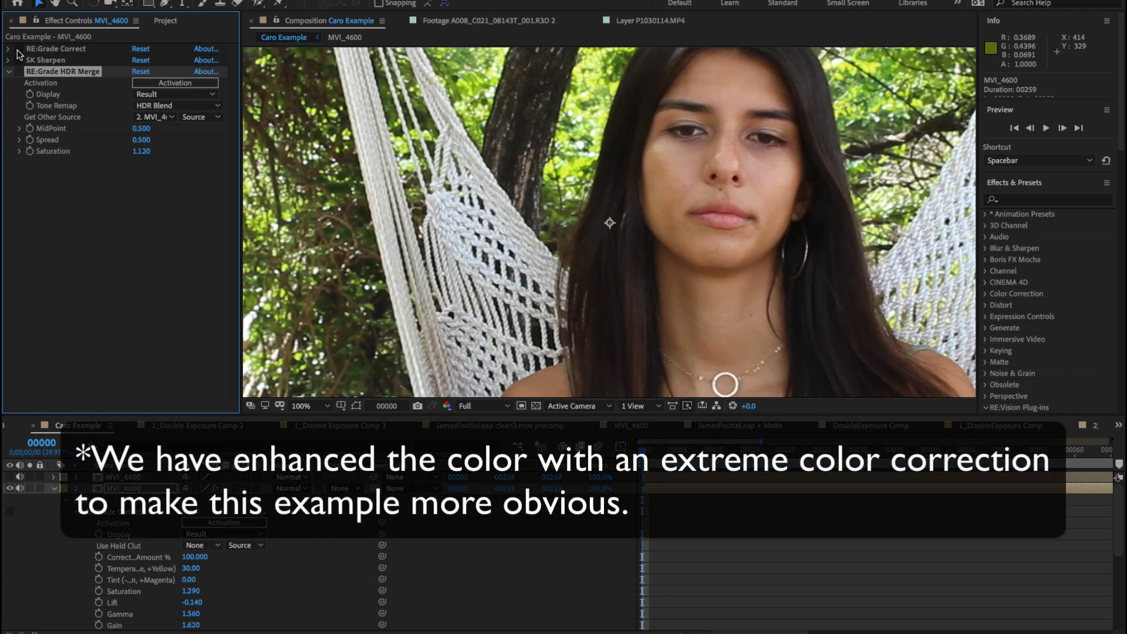
Enable the RE:Grade Correct grade and turn Tone Remap off
click(17, 49)
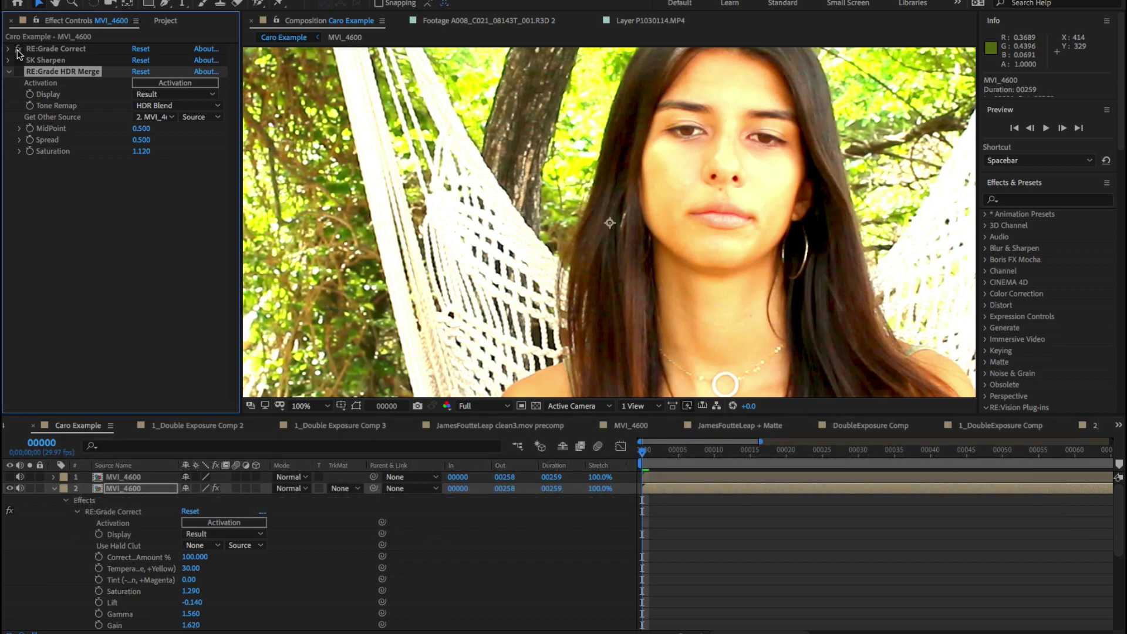
click(176, 105)
click(174, 121)
Return Tone Remap to HDR Blend and raise MidPoint to 0.580
click(146, 105)
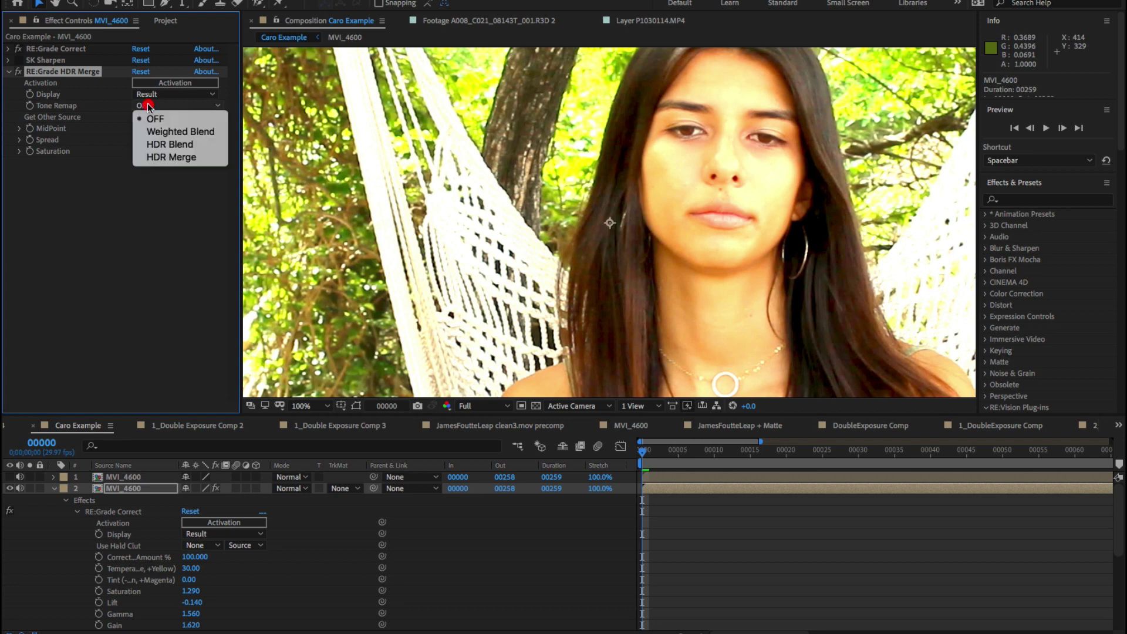
click(160, 145)
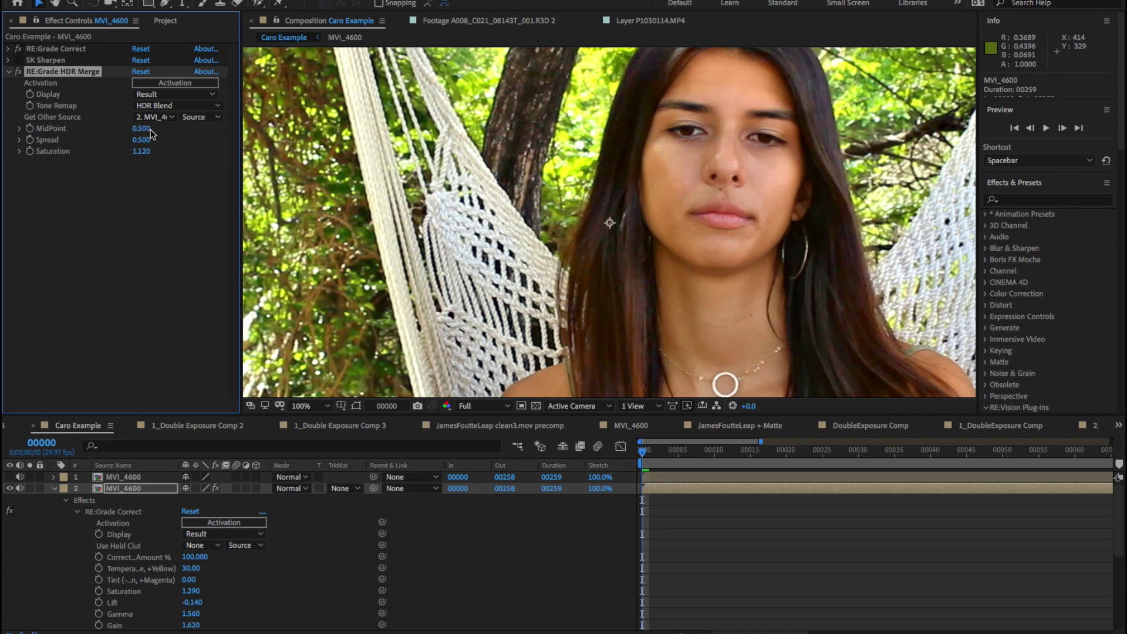
drag(150, 129, 150, 133)
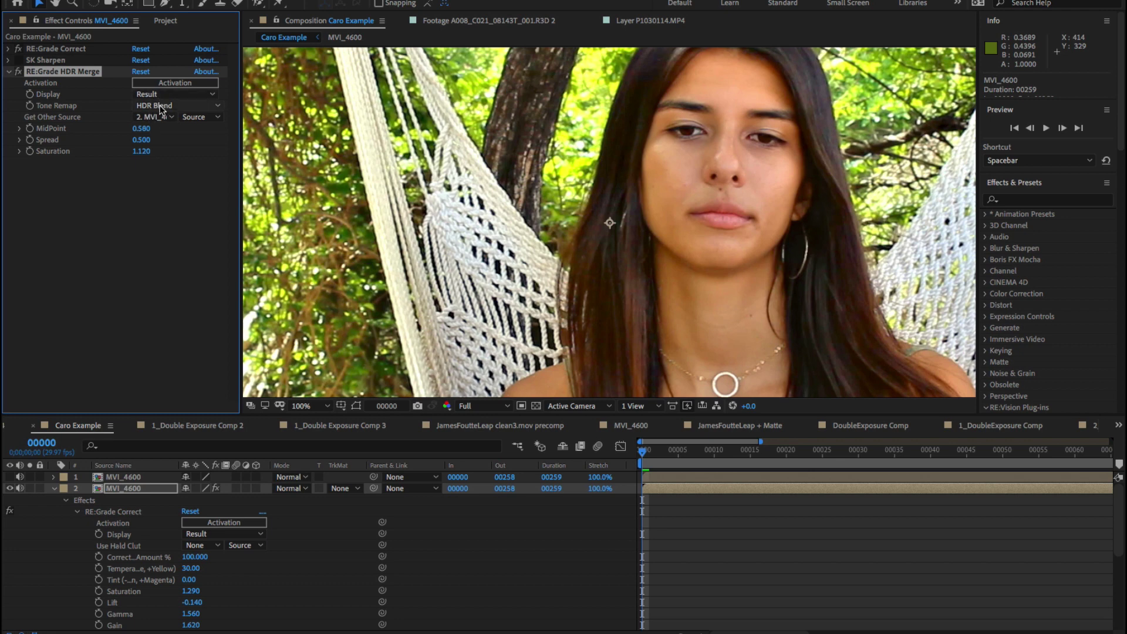
click(159, 105)
Enable the SK Sharpen effect and reveal its parameters
key(Escape)
click(18, 60)
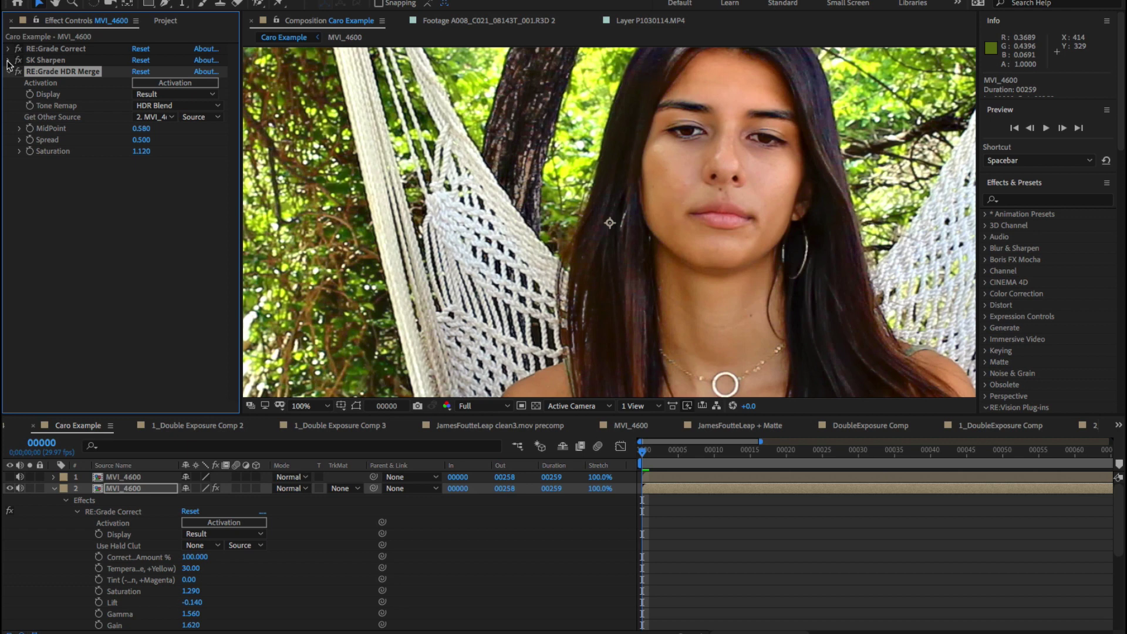
click(9, 61)
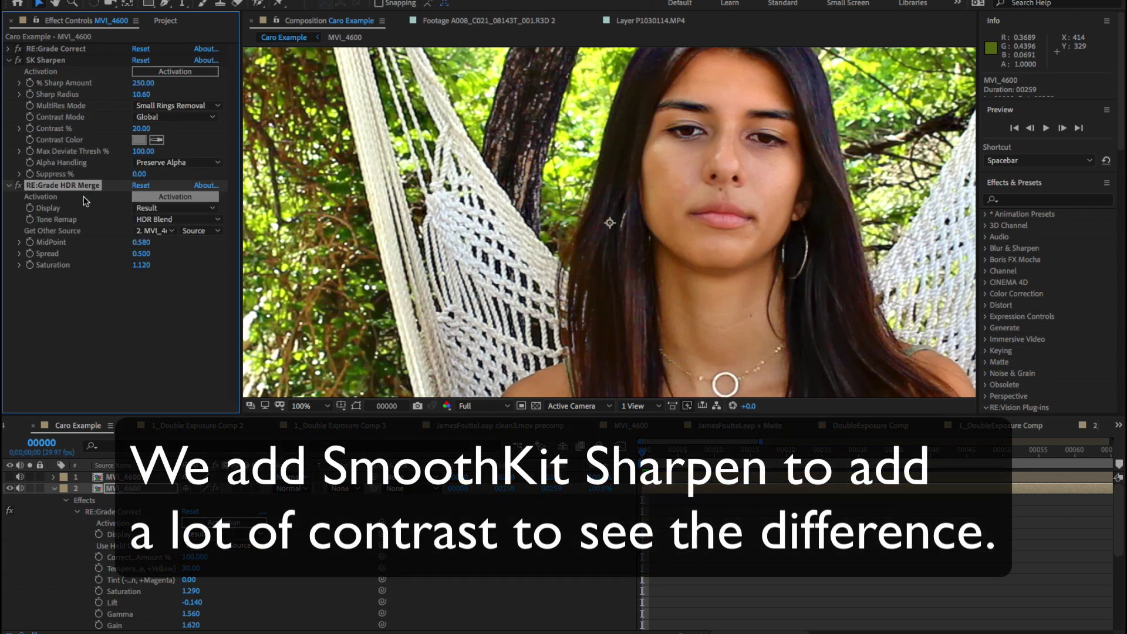
Compare Tone Remap between HDR Merge and HDR Blend twice, ending on HDR Blend
click(185, 220)
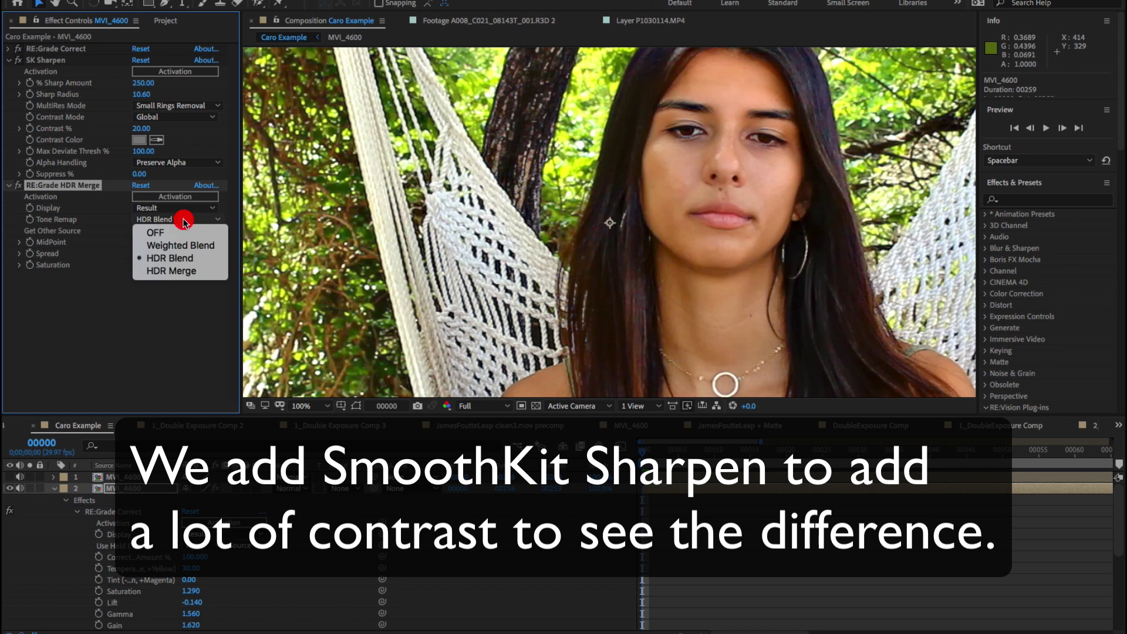
click(179, 270)
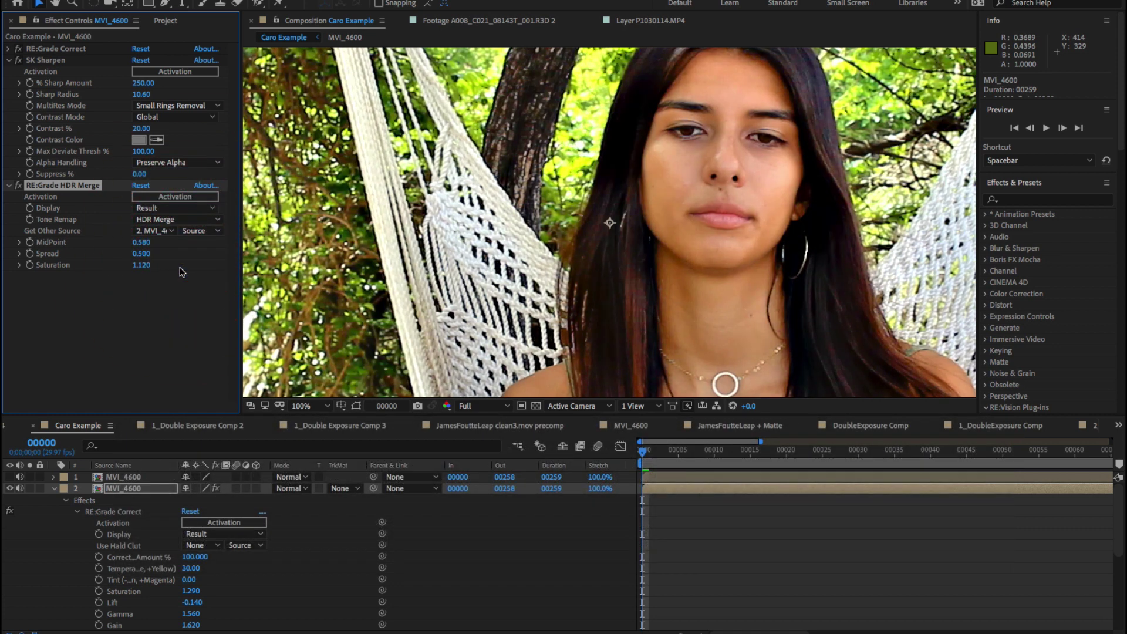
click(177, 220)
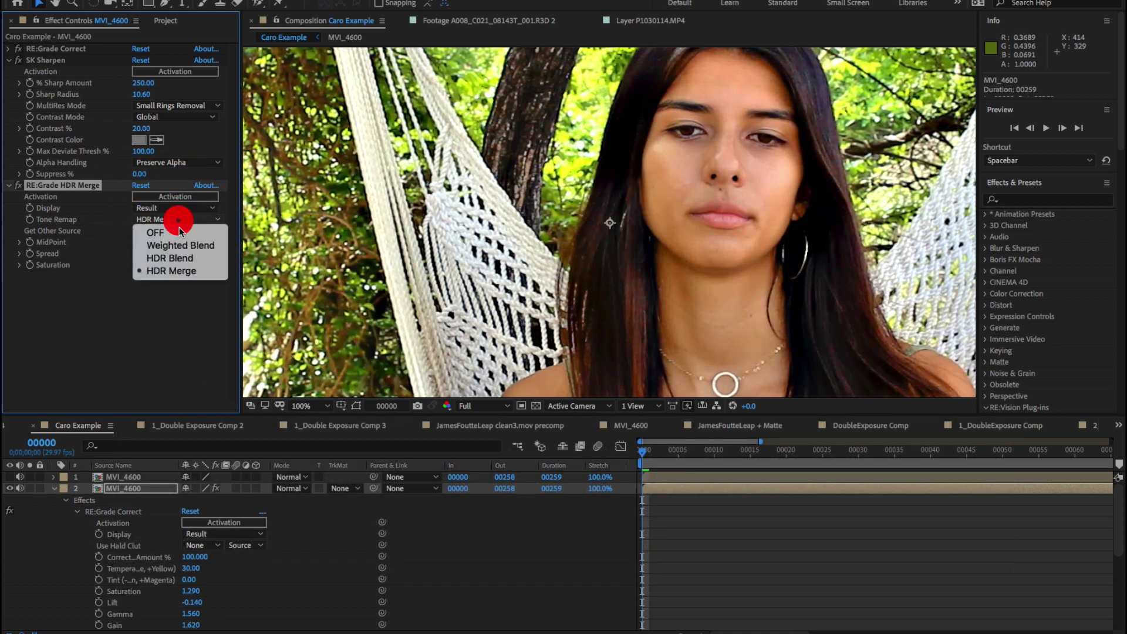
click(181, 258)
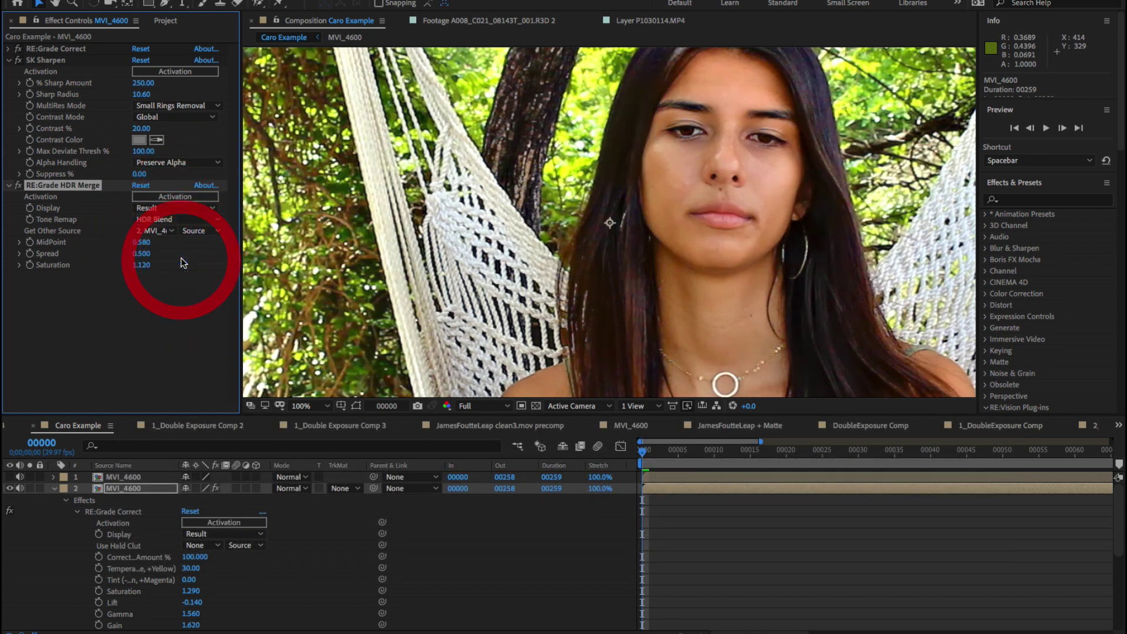
click(190, 220)
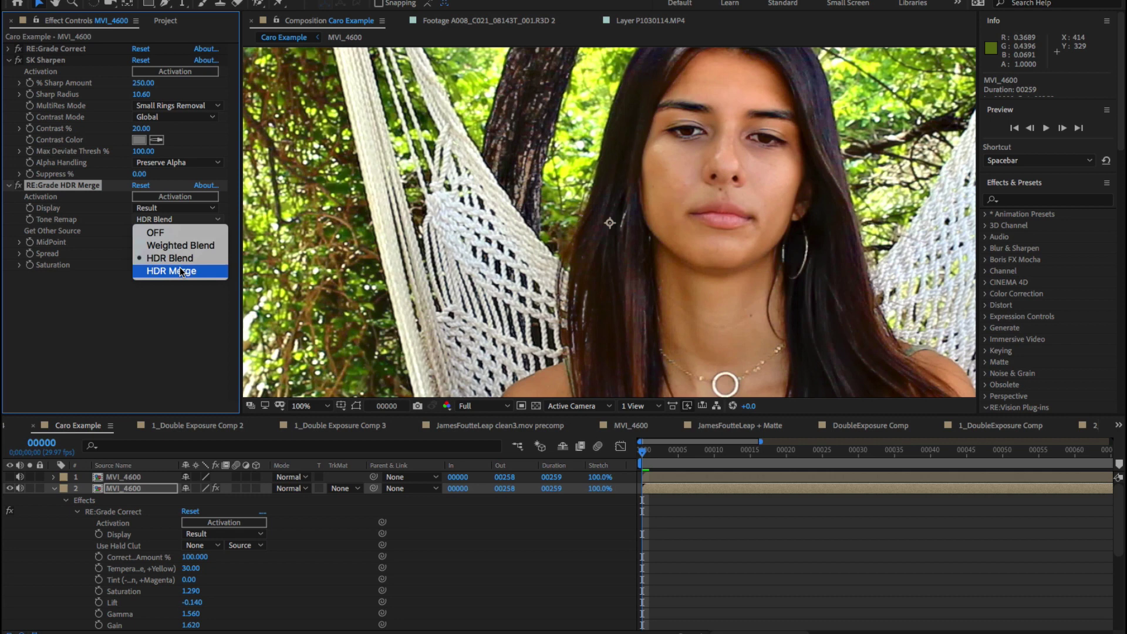
click(179, 267)
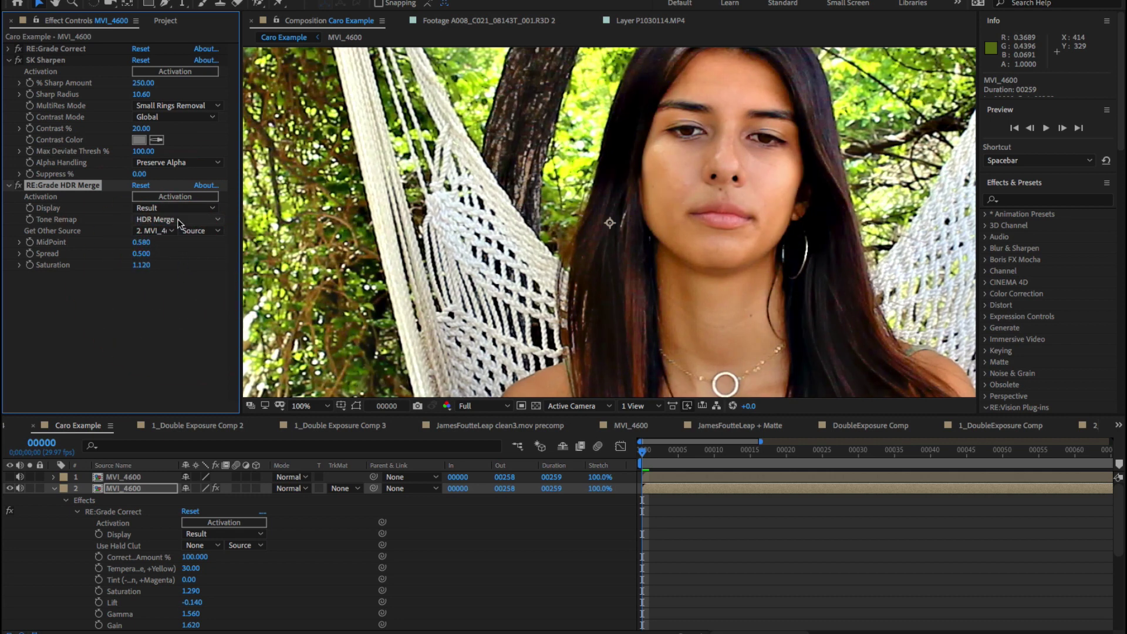
click(179, 219)
click(180, 259)
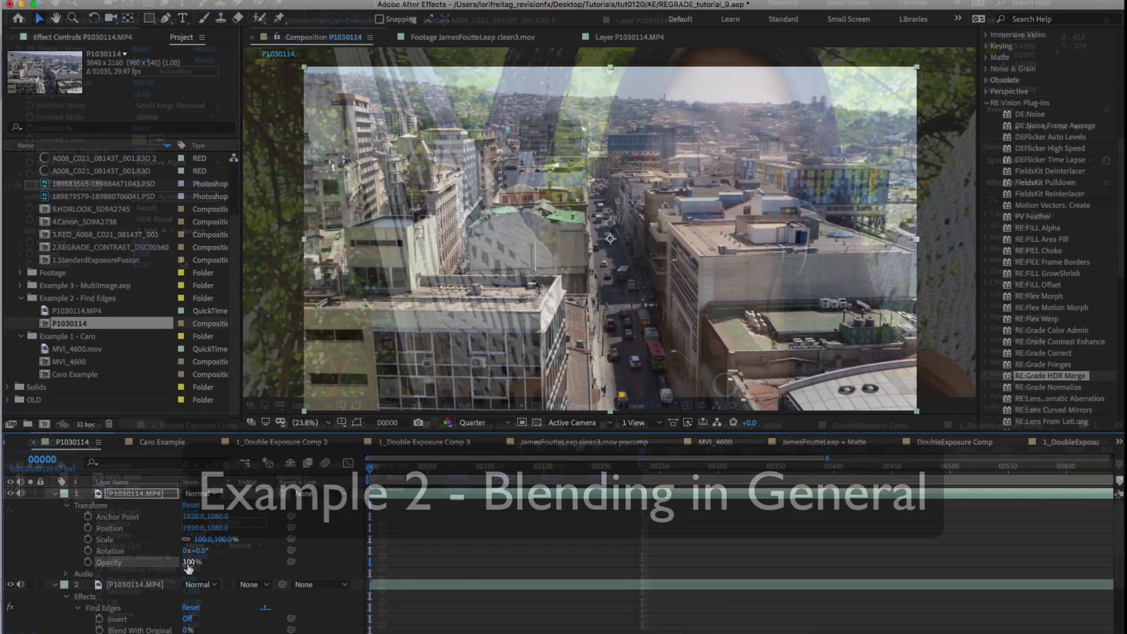
Set the top P1030114.MP4 layer's Opacity to 50%
click(188, 562)
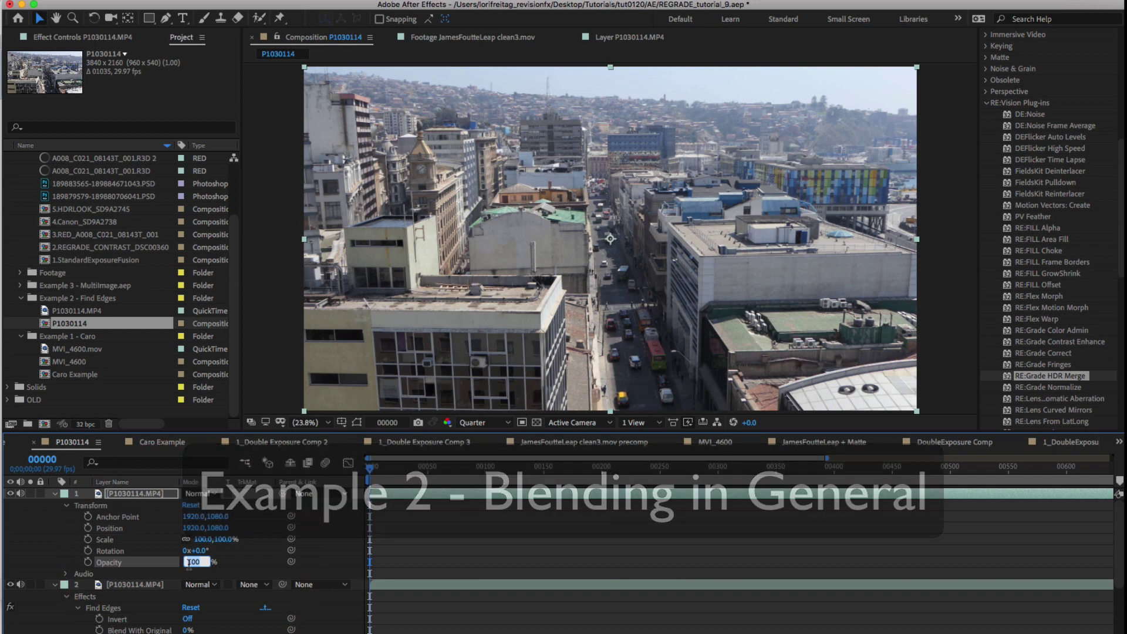
text(50)
key(Return)
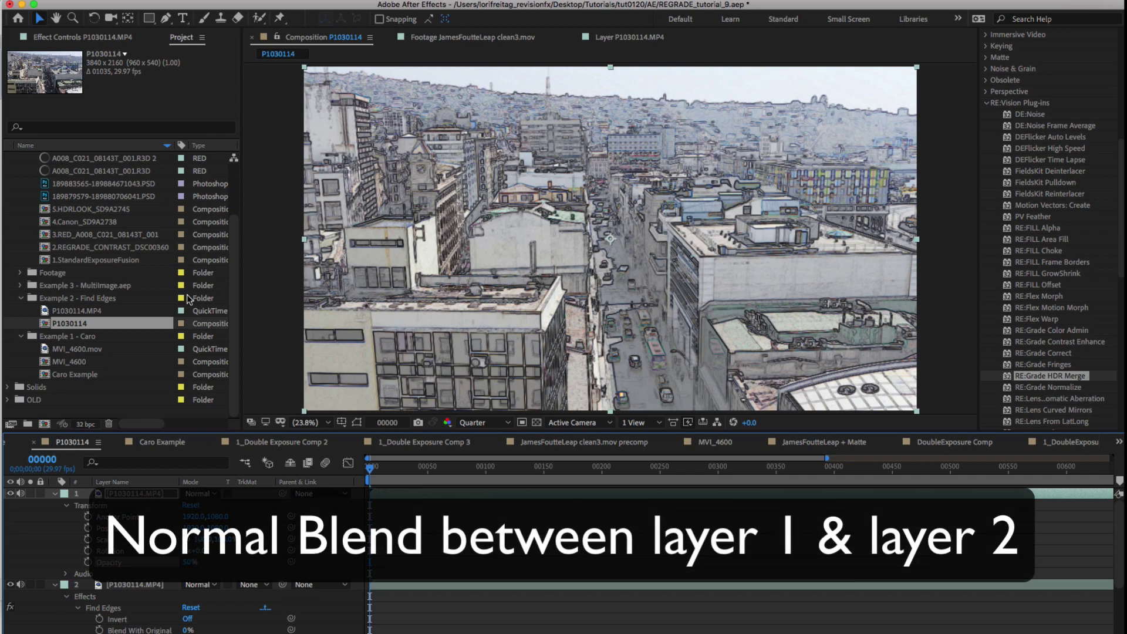
click(117, 0)
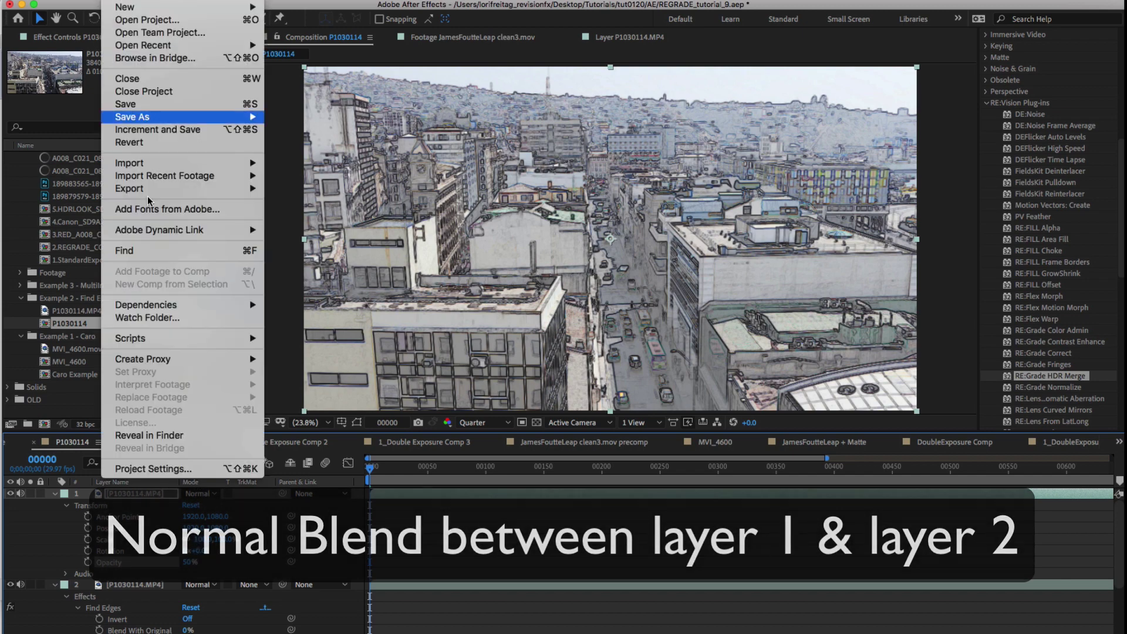
Enable Blend Colors Using 1.0 Gamma in the Project Settings Color tab
click(196, 467)
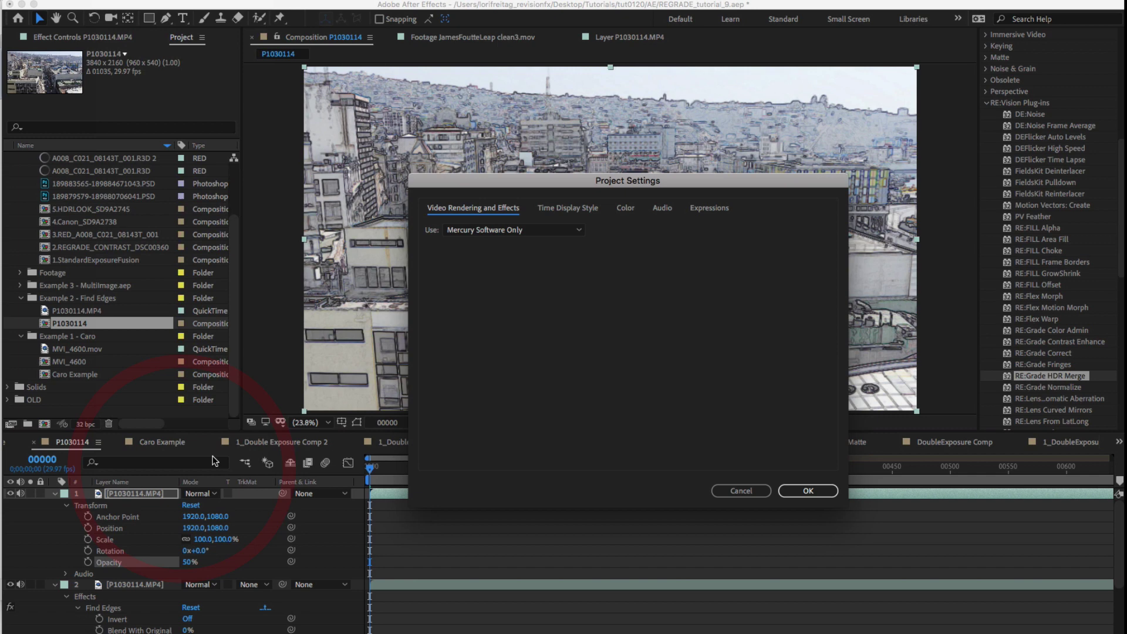
click(625, 209)
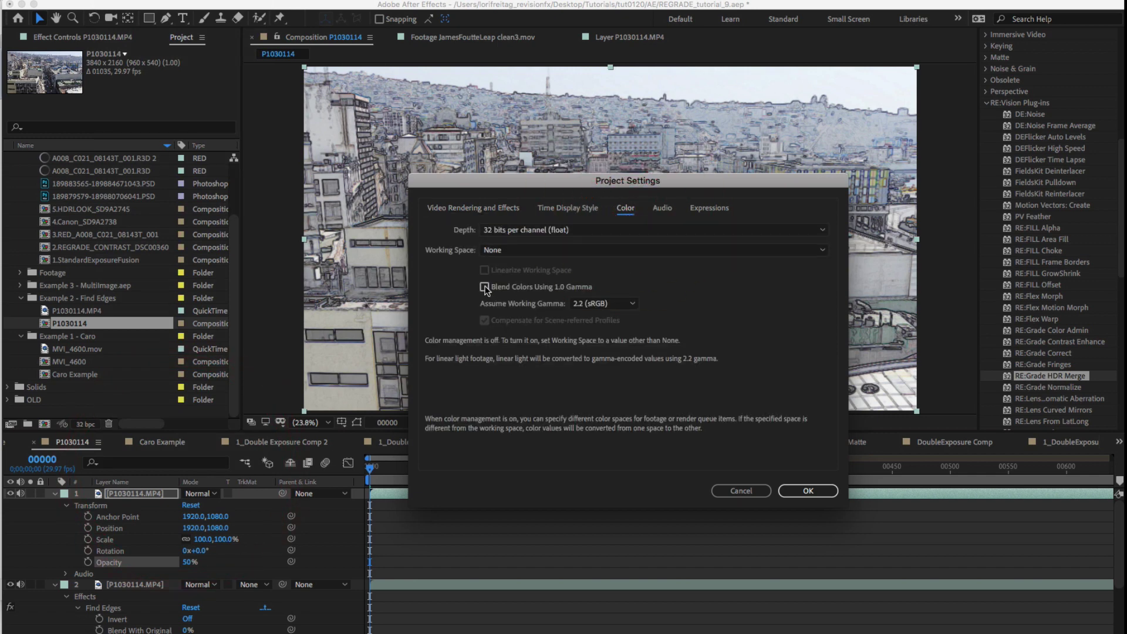
drag(535, 180, 742, 176)
click(830, 264)
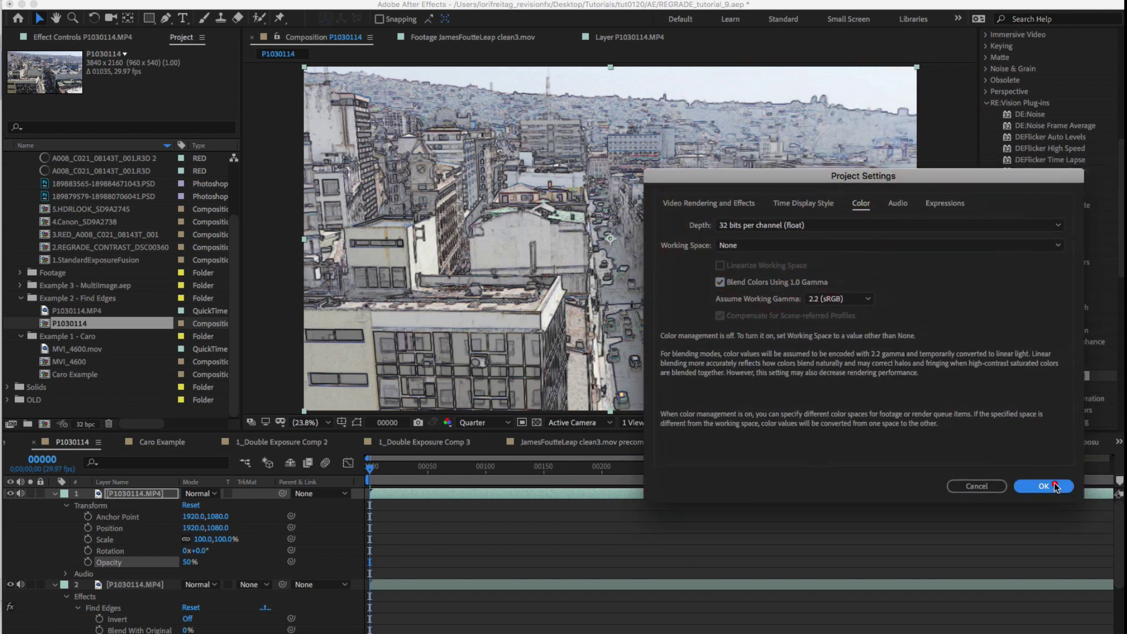
click(1054, 486)
Reopen Project Settings to check the 1.0 gamma blending option
click(114, 1)
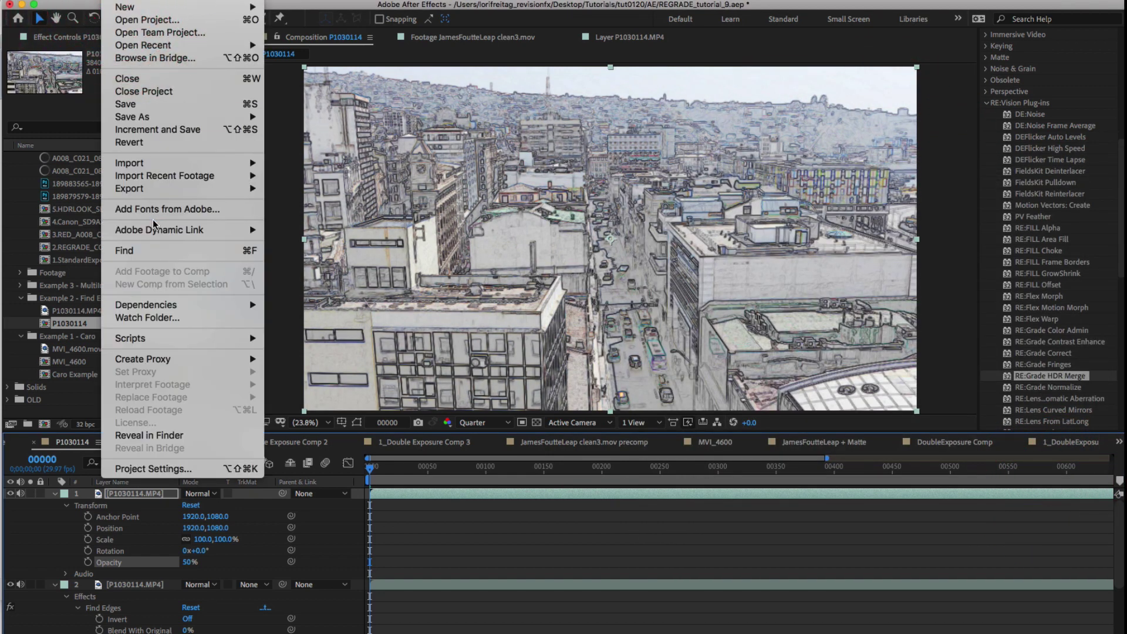
click(156, 468)
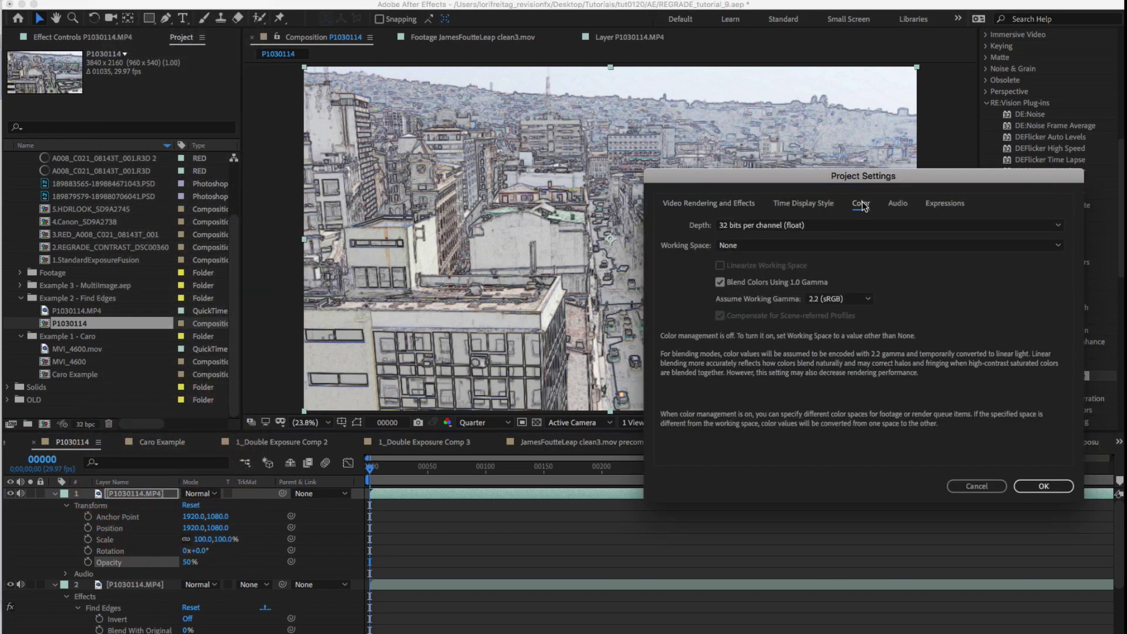
click(721, 282)
Confirm the project settings and restore the top layer's Opacity to 100%
click(1042, 486)
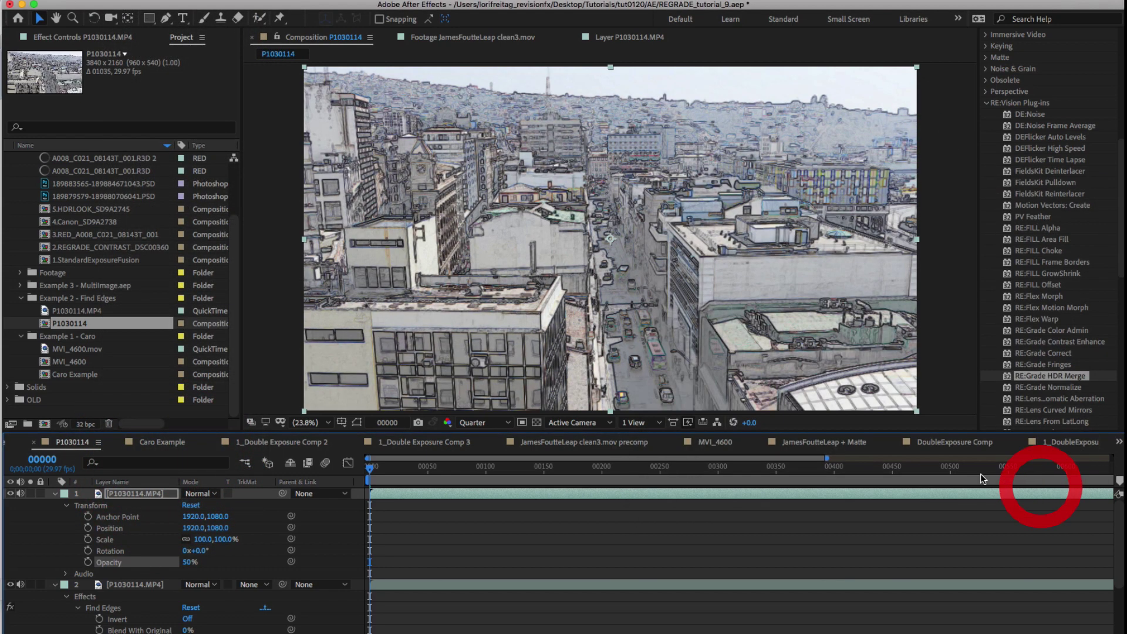
click(189, 562)
text(100)
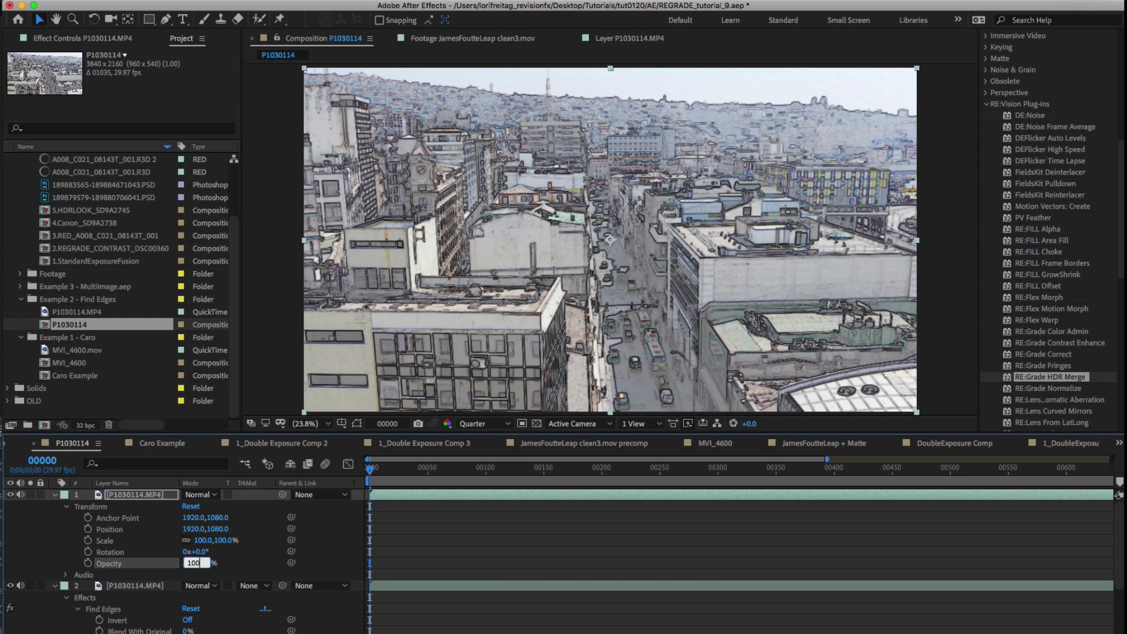
key(Return)
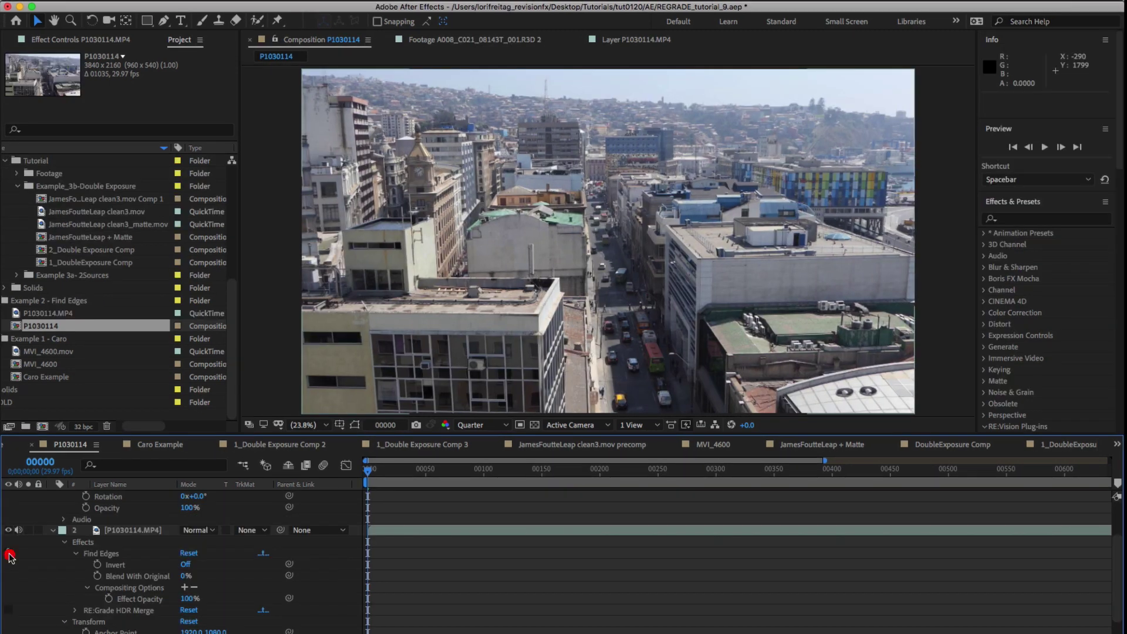
Re-enable Find Edges, try Effect Opacity 50% then 100%, and set Blend With Original to 50%
click(12, 555)
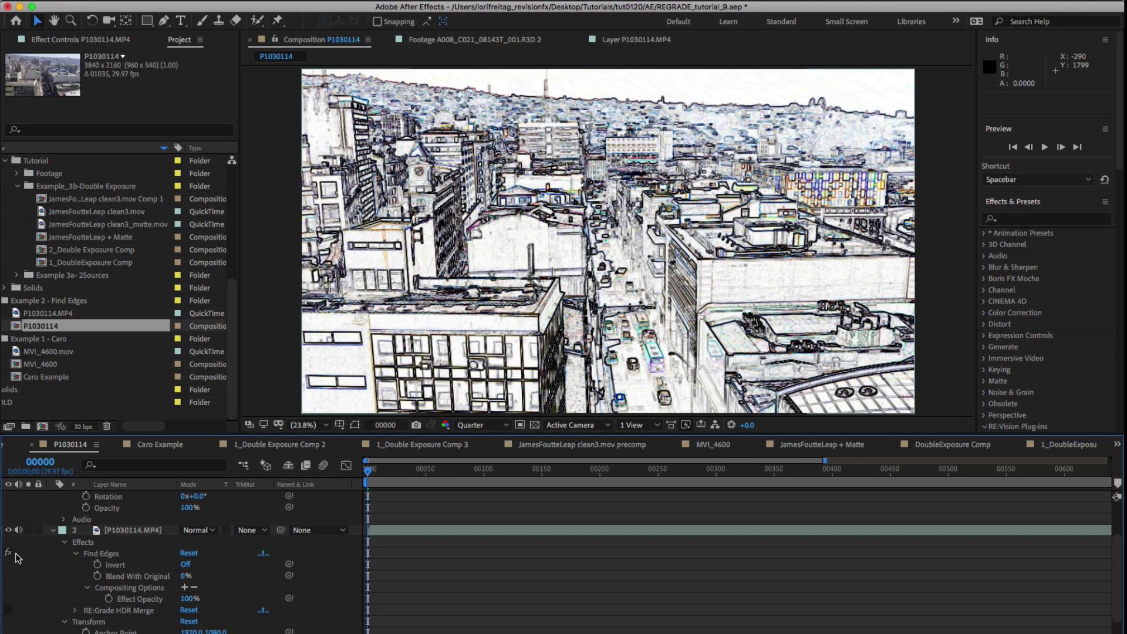
click(188, 598)
text(50)
key(Return)
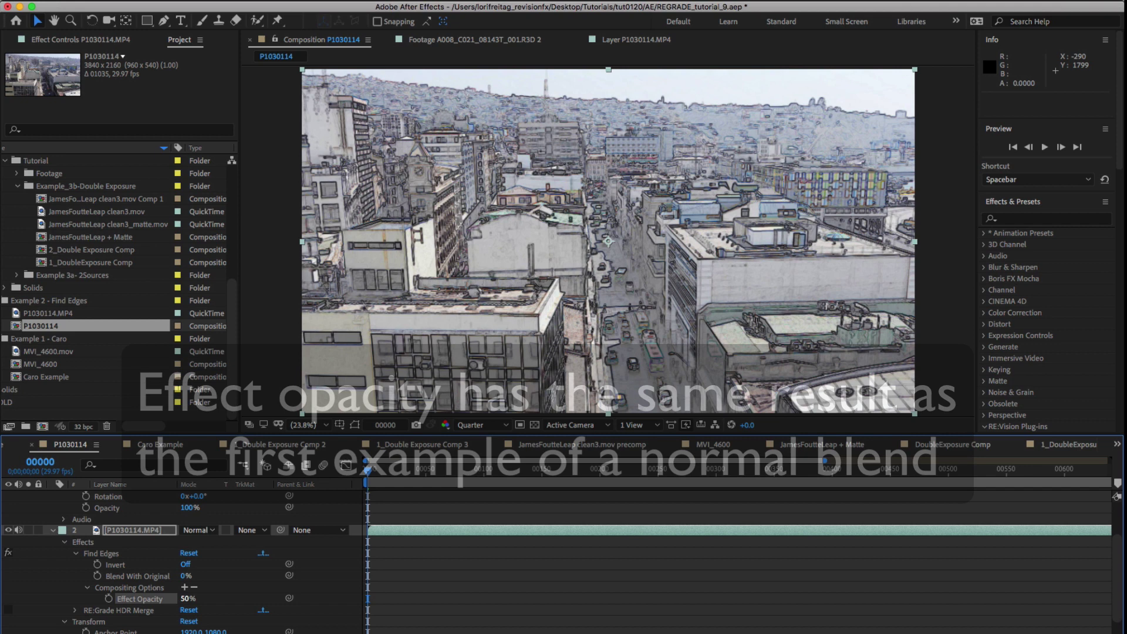
click(186, 598)
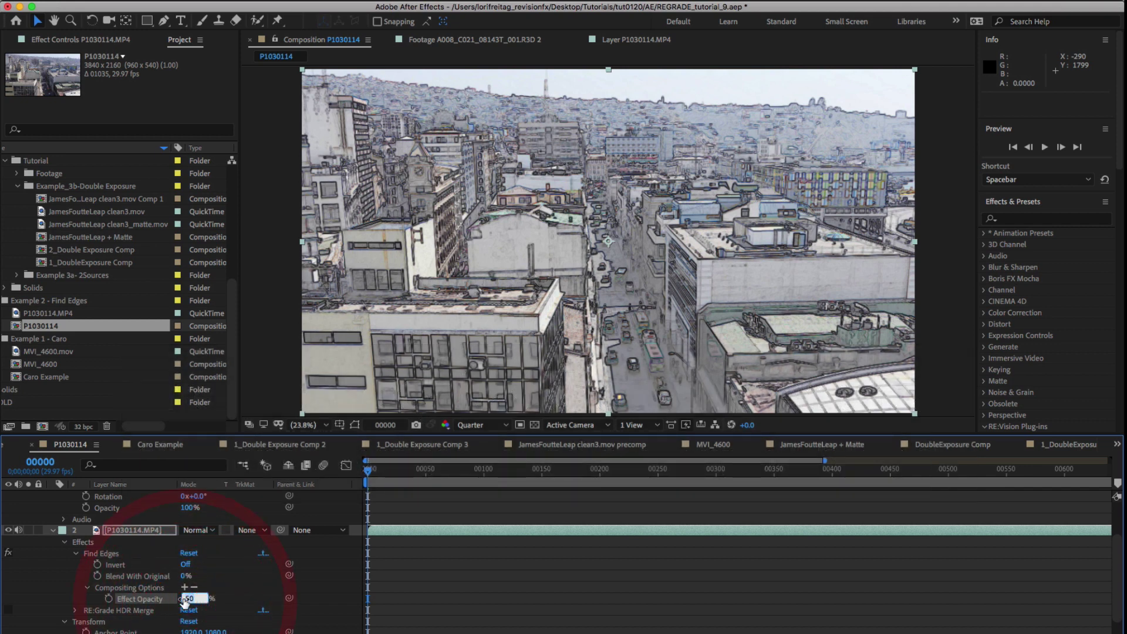
text(100)
key(Return)
key(F3)
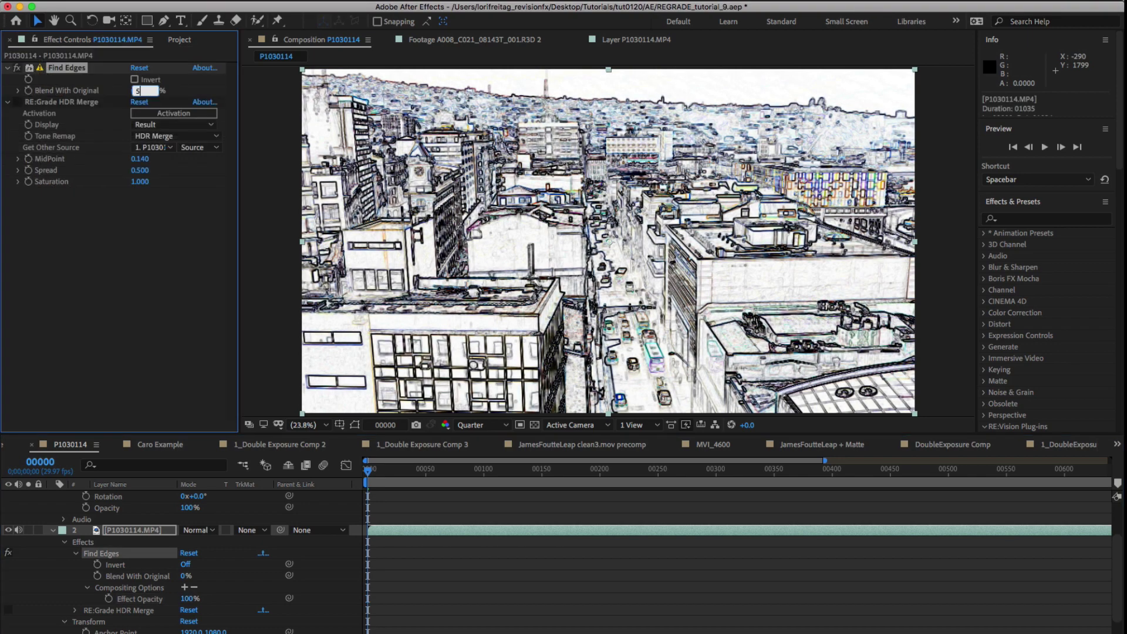
key(Return)
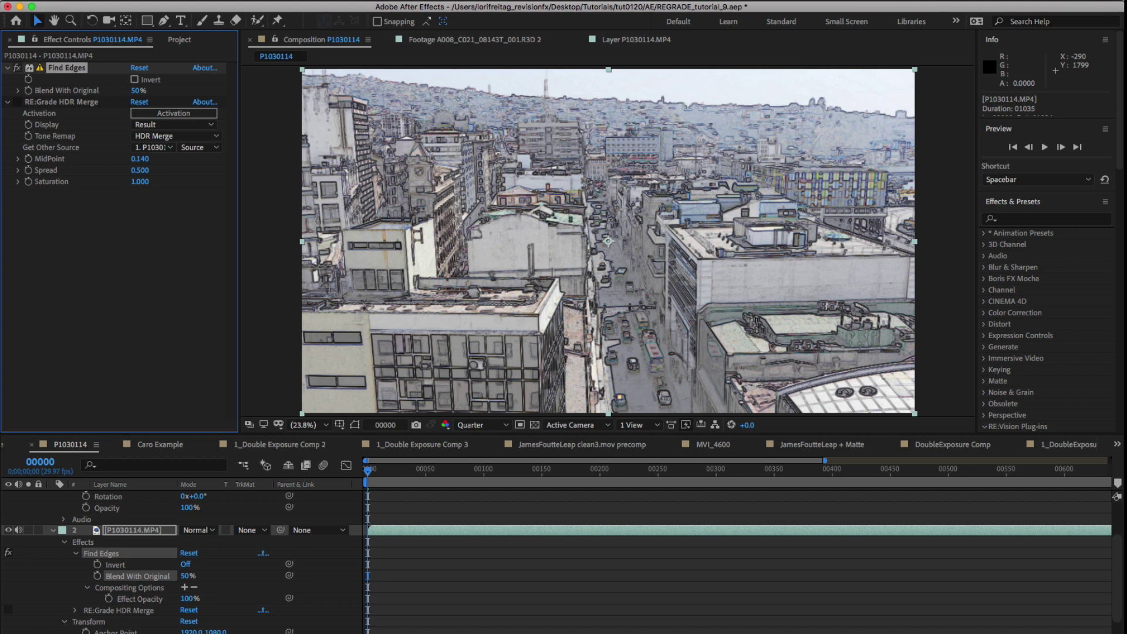
Set Blend With Original to 0% and enable RE:Grade HDR Merge
click(139, 91)
text(0)
key(Return)
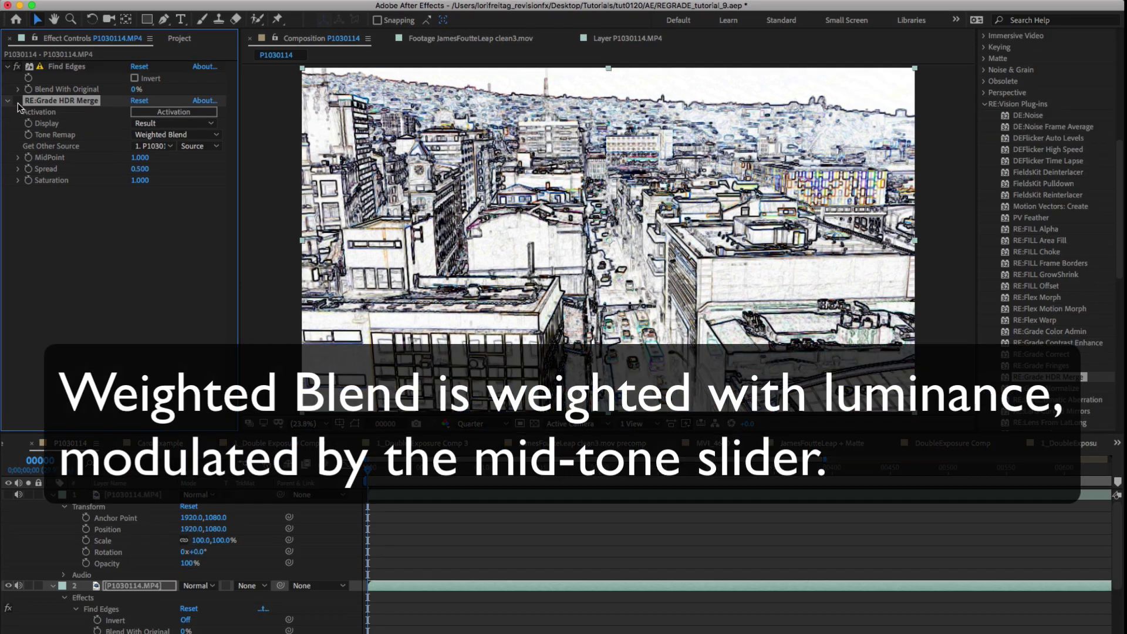
click(17, 101)
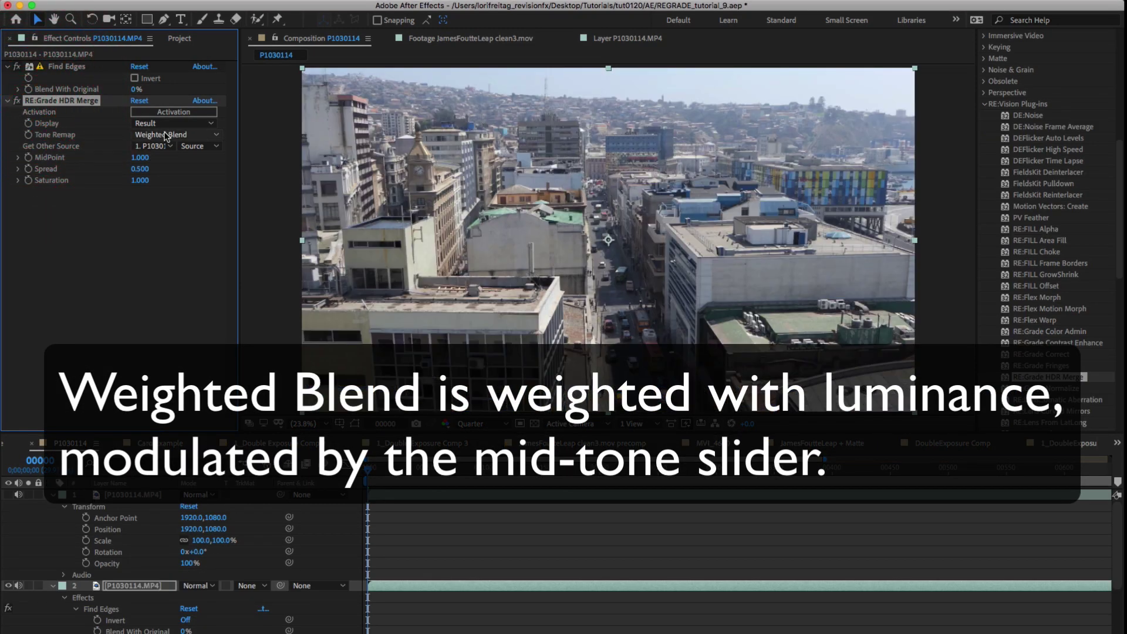
Switch Tone Remap to HDR Blend and test MidPoint at 1.000 and 0.000
click(140, 159)
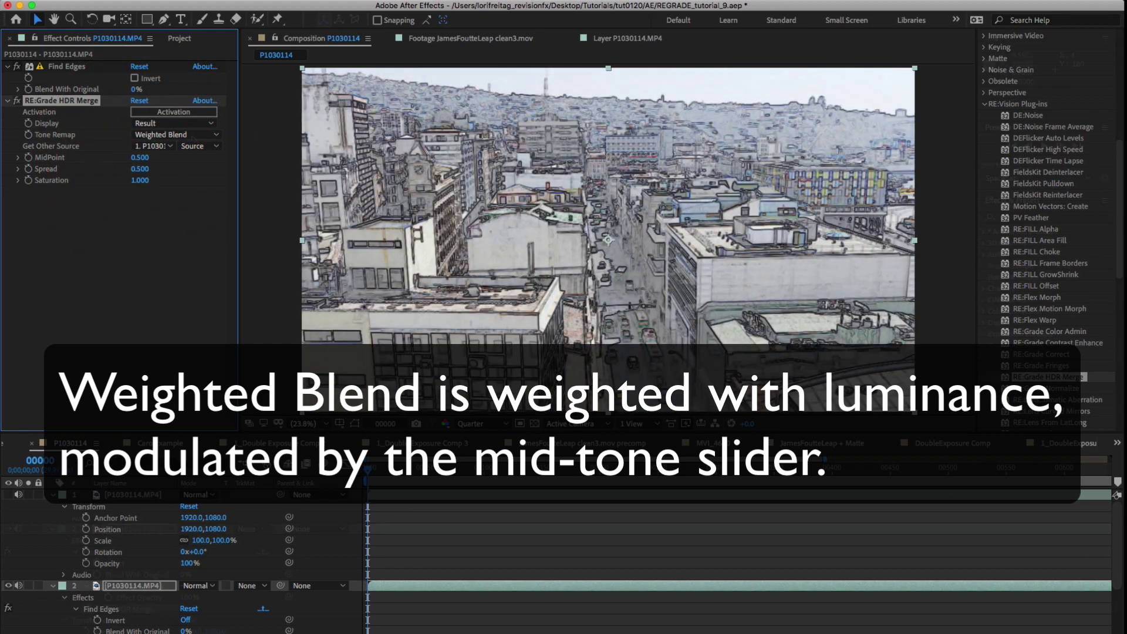
click(175, 134)
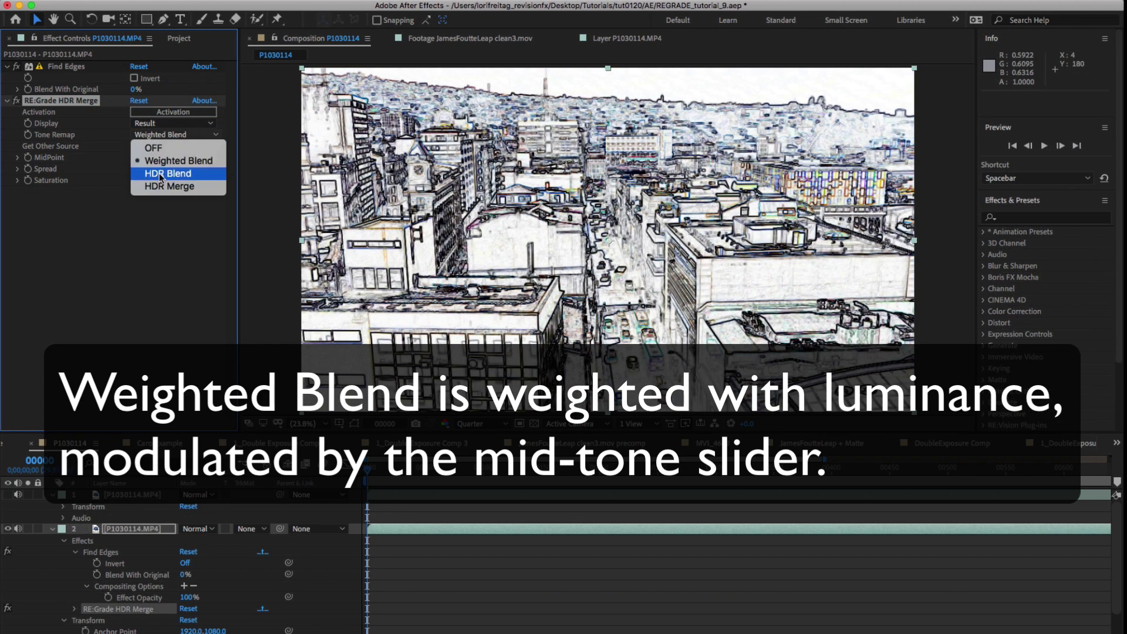
click(160, 173)
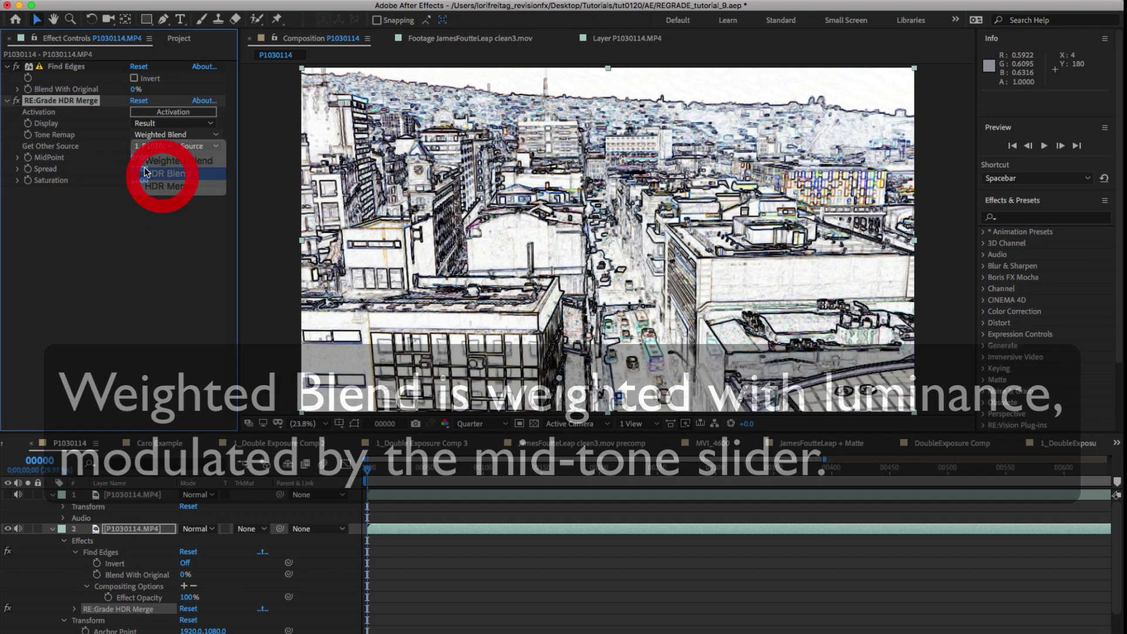
click(140, 159)
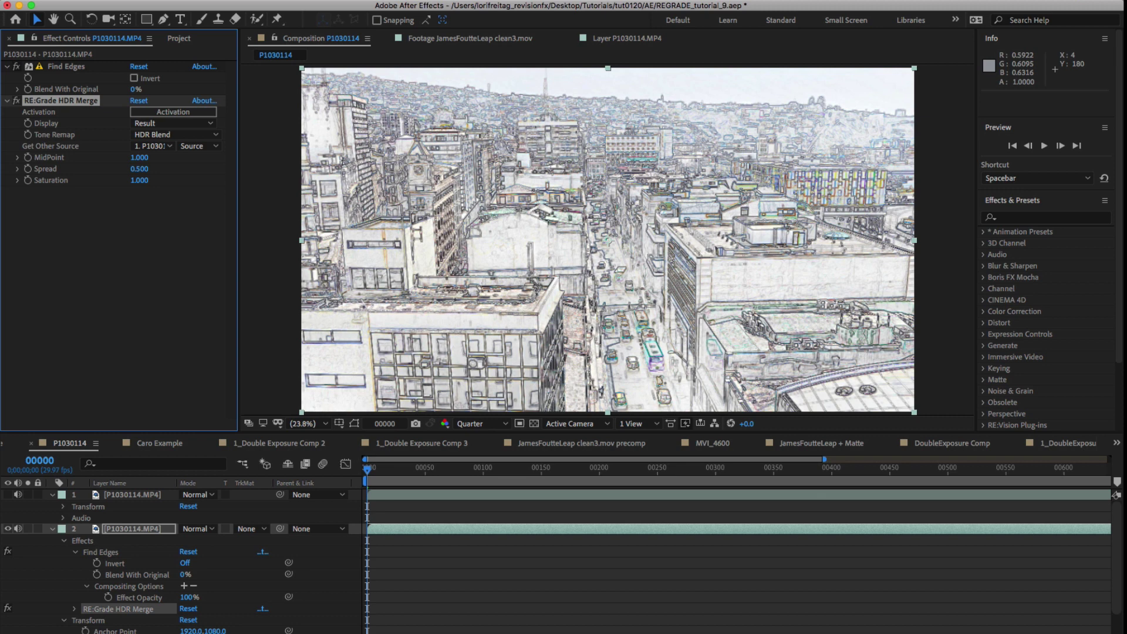
click(139, 157)
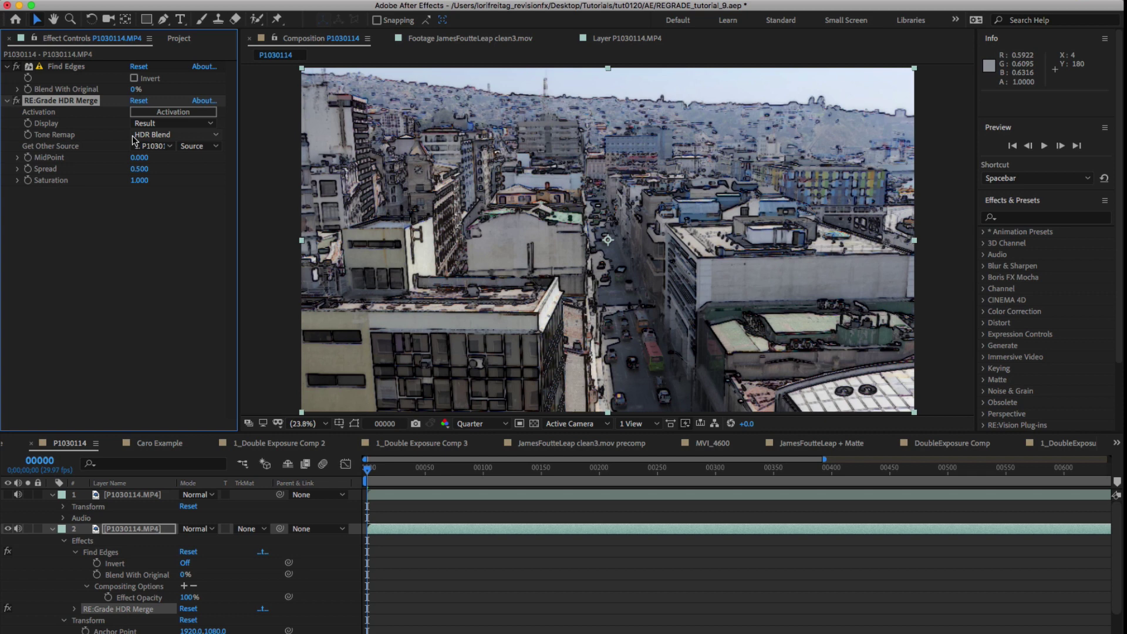
Cycle Tone Remap through HDR Merge, Weighted Blend and HDR Blend, ending on HDR Merge
click(134, 140)
click(186, 185)
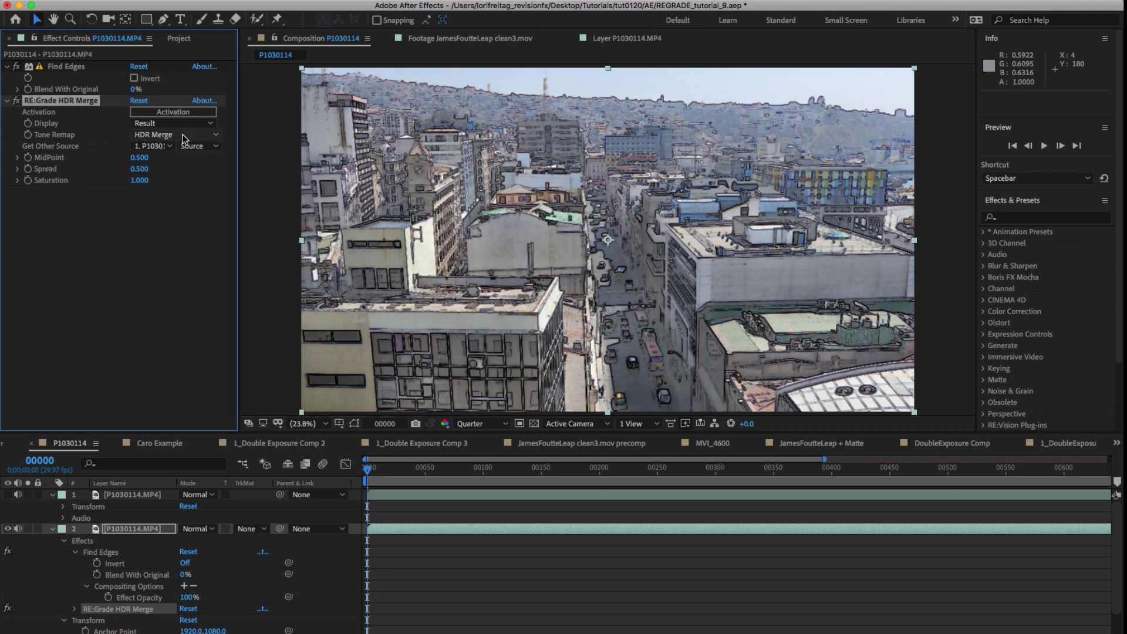
click(184, 134)
click(176, 161)
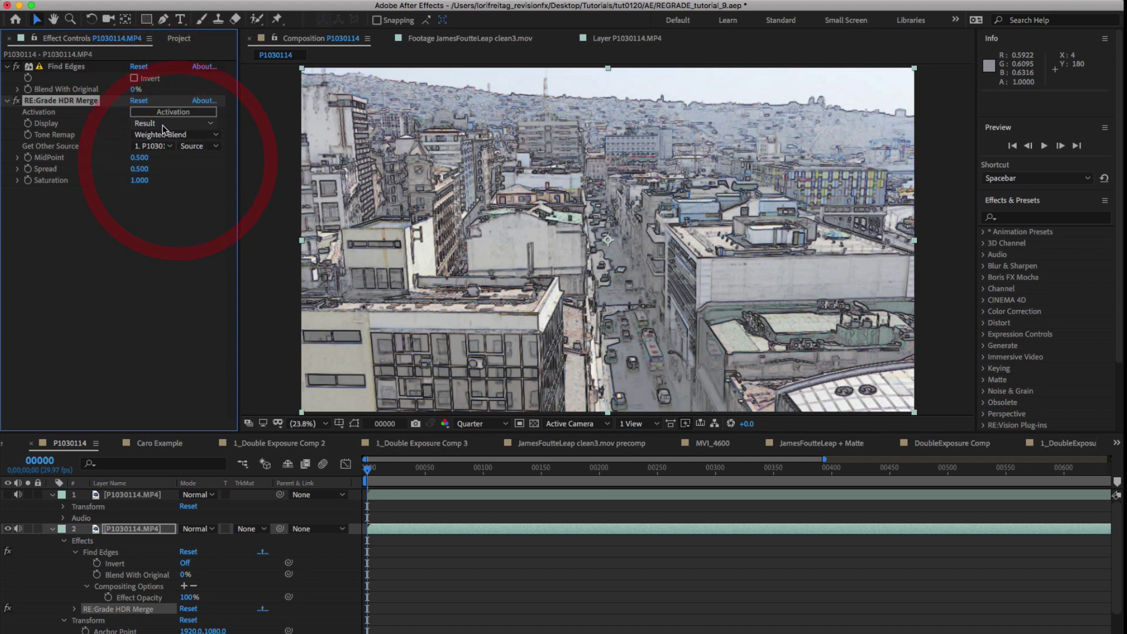
click(168, 135)
click(156, 172)
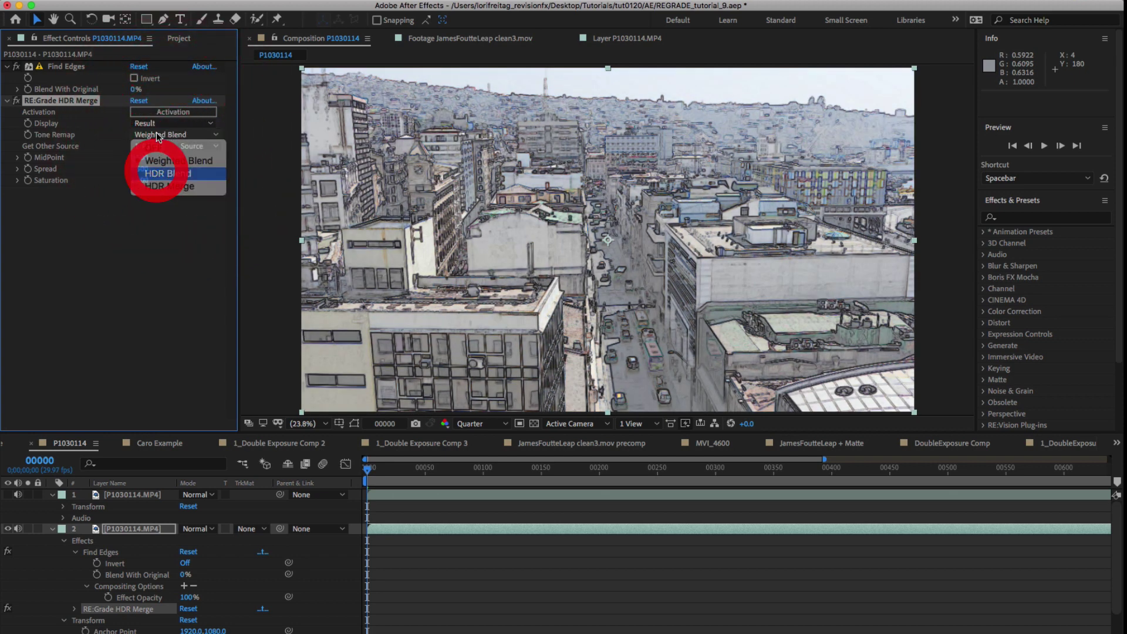
click(157, 135)
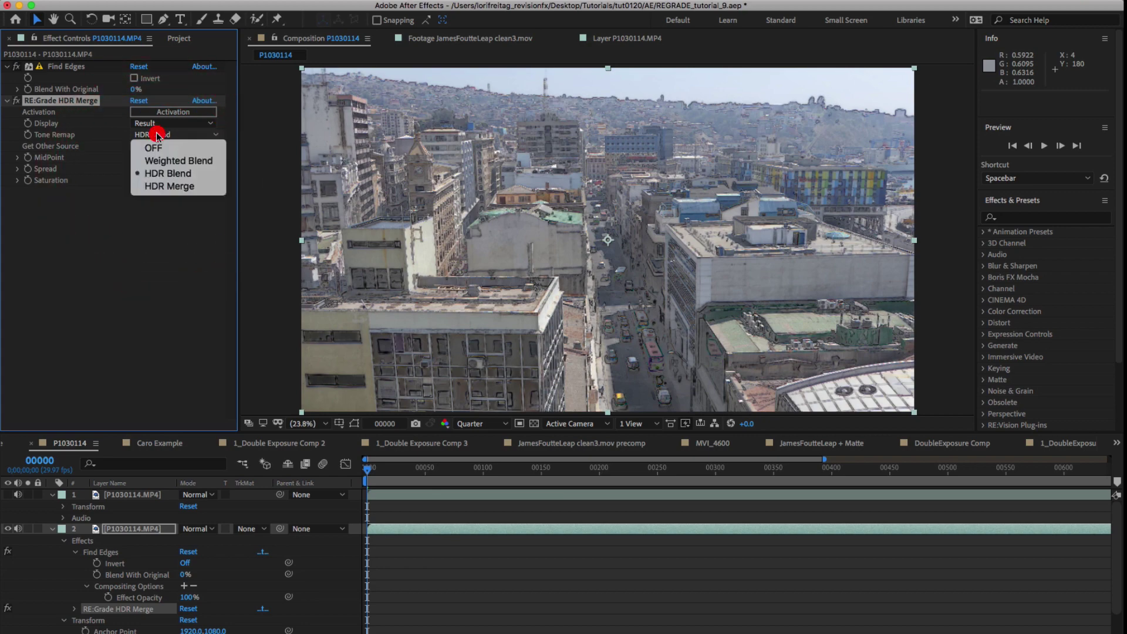
click(164, 187)
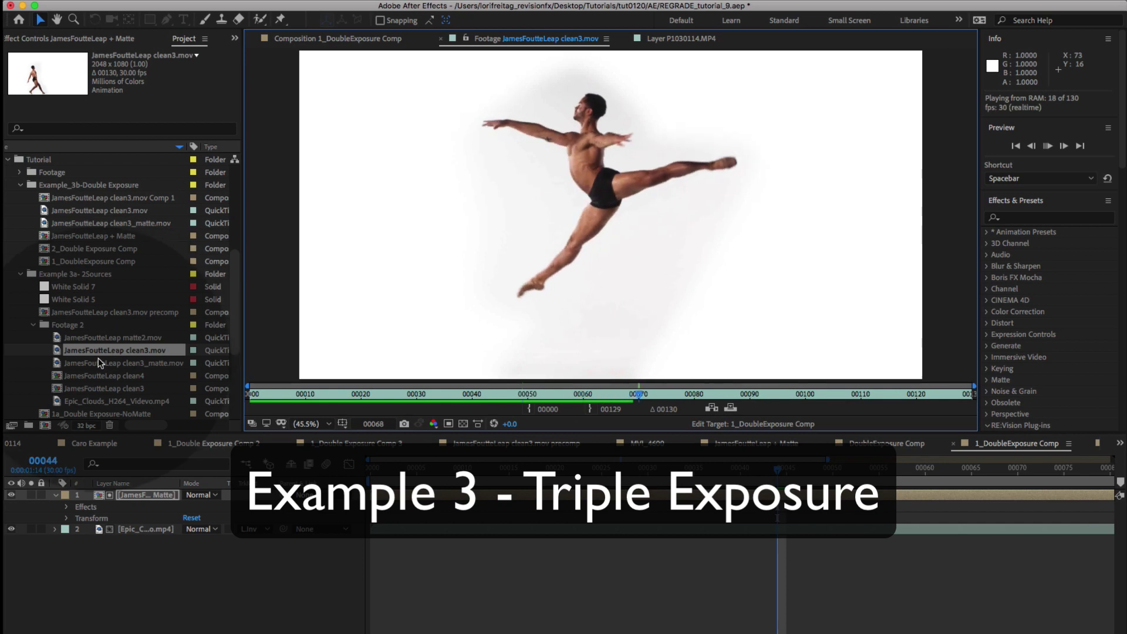
Play the Epic_Clouds_H264_Videvo.mp4 clip, then open the 1_DoubleExposure Comp composition
double_click(91, 401)
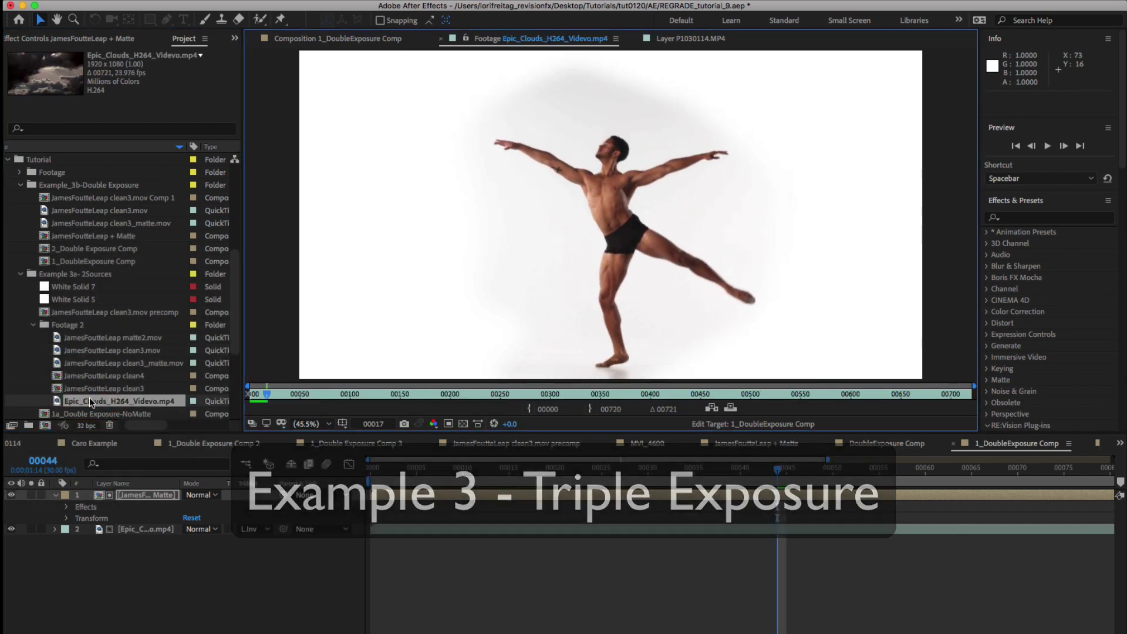
key(space)
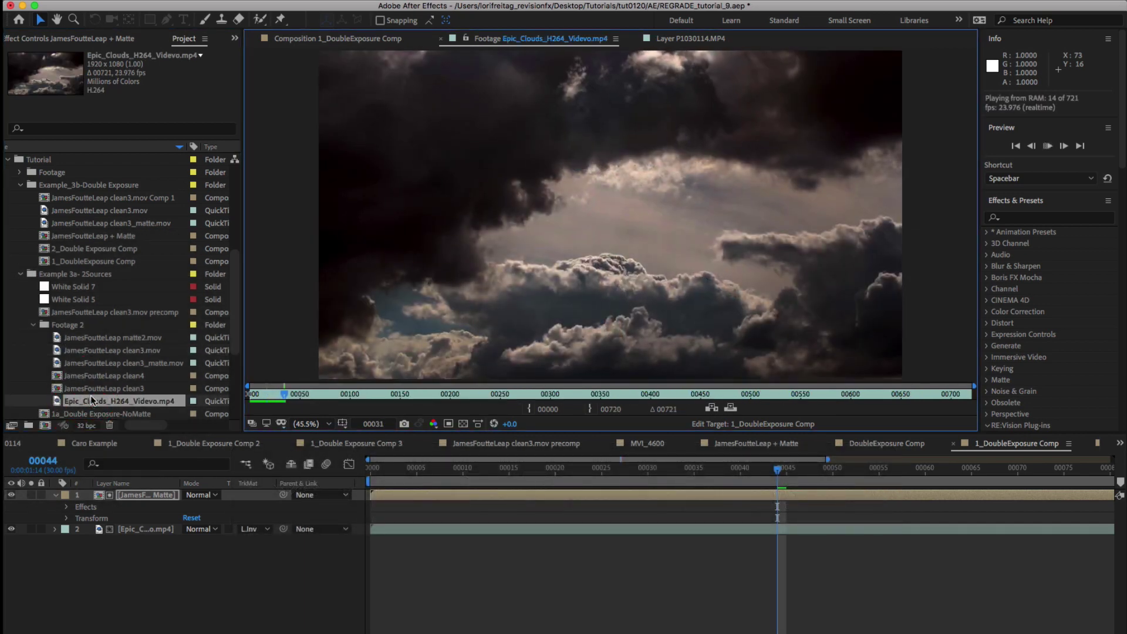
click(92, 262)
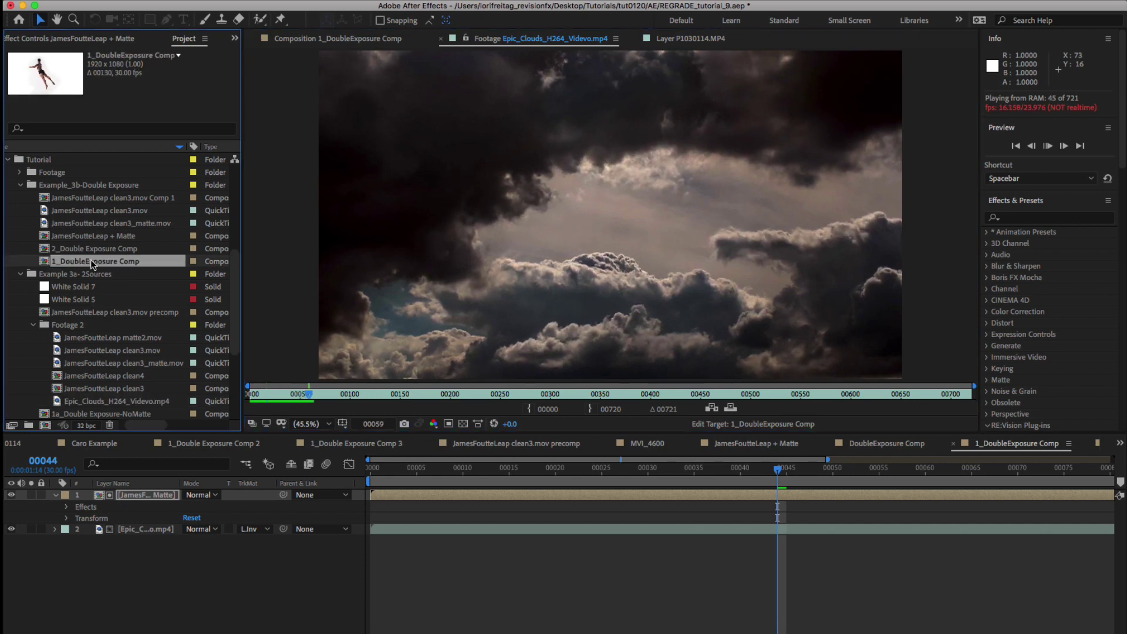
double_click(92, 261)
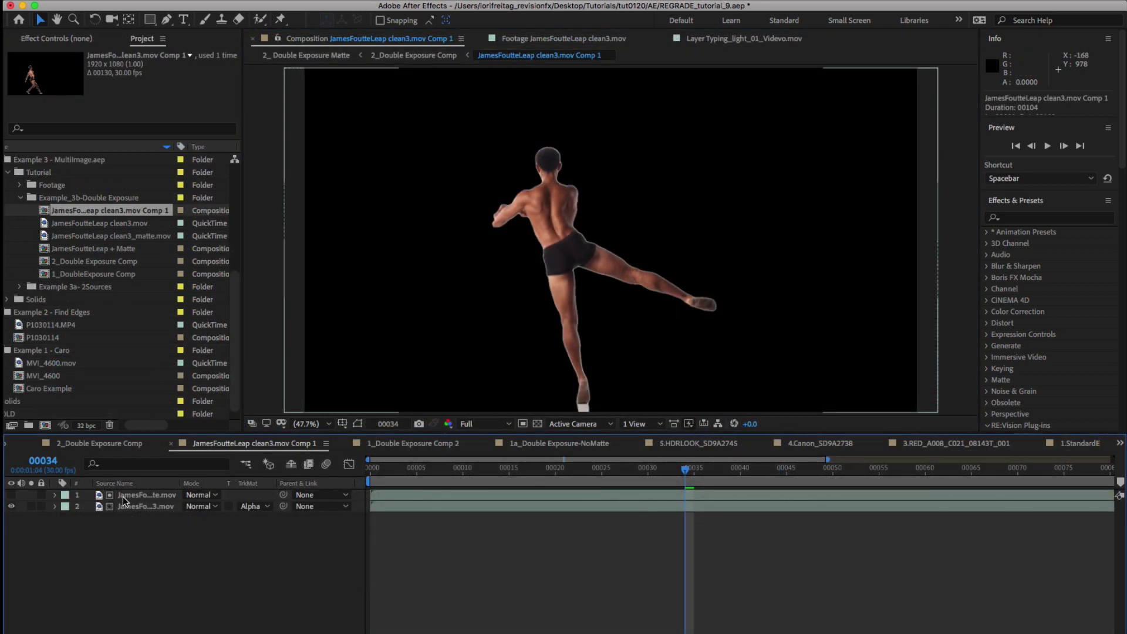
Check the white matte layer, keep Alpha Matte on the dancer clip, and reveal the matte's effects
click(13, 495)
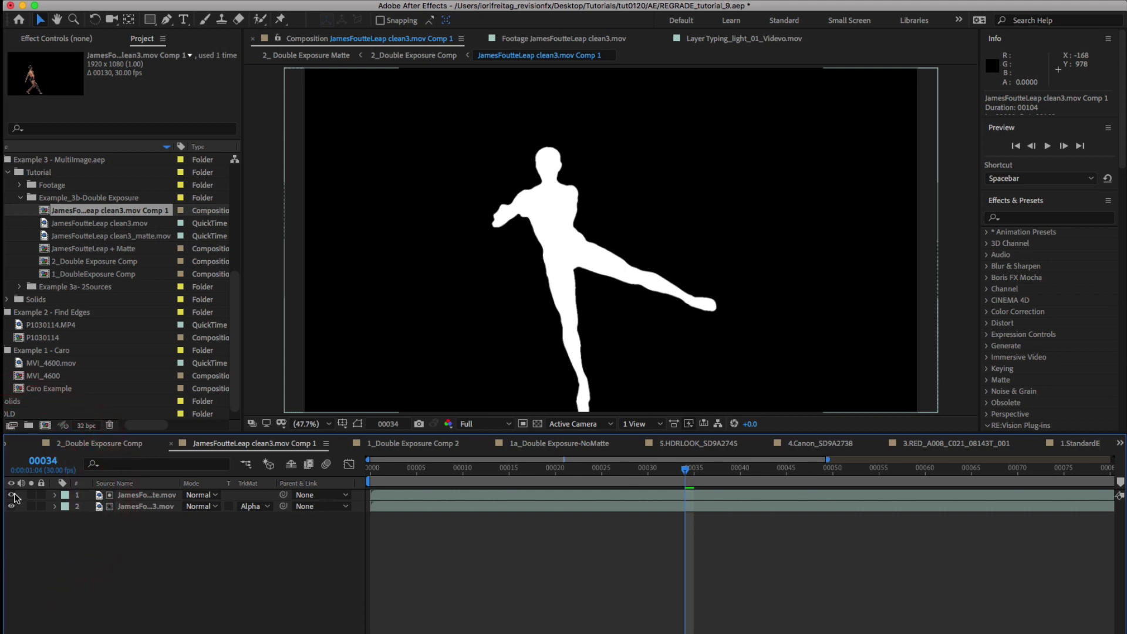
click(13, 496)
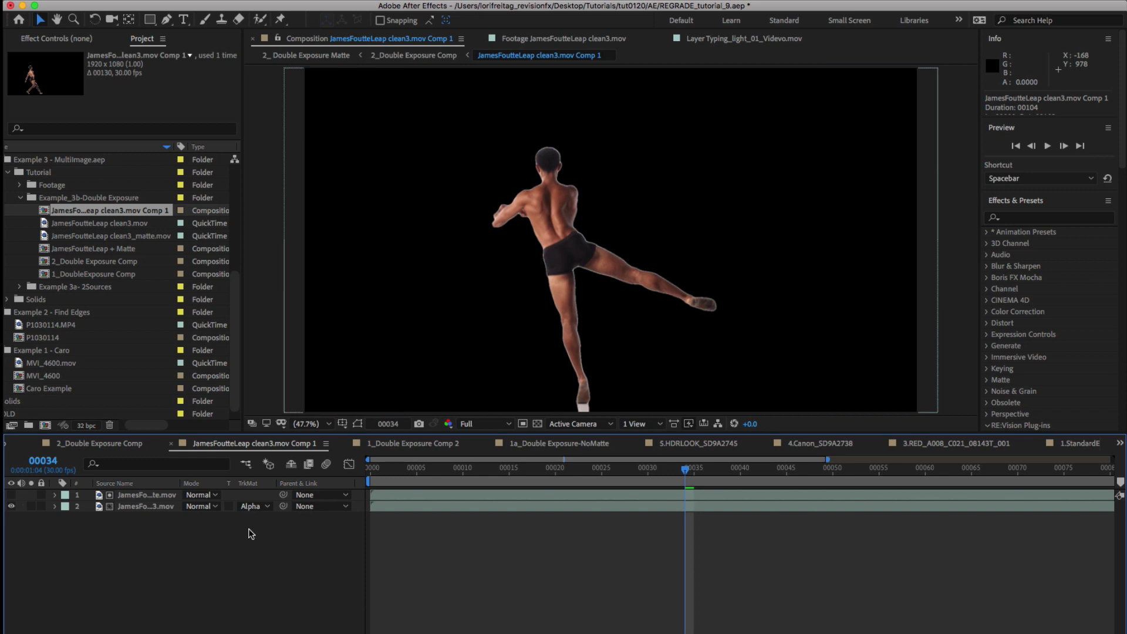
click(252, 506)
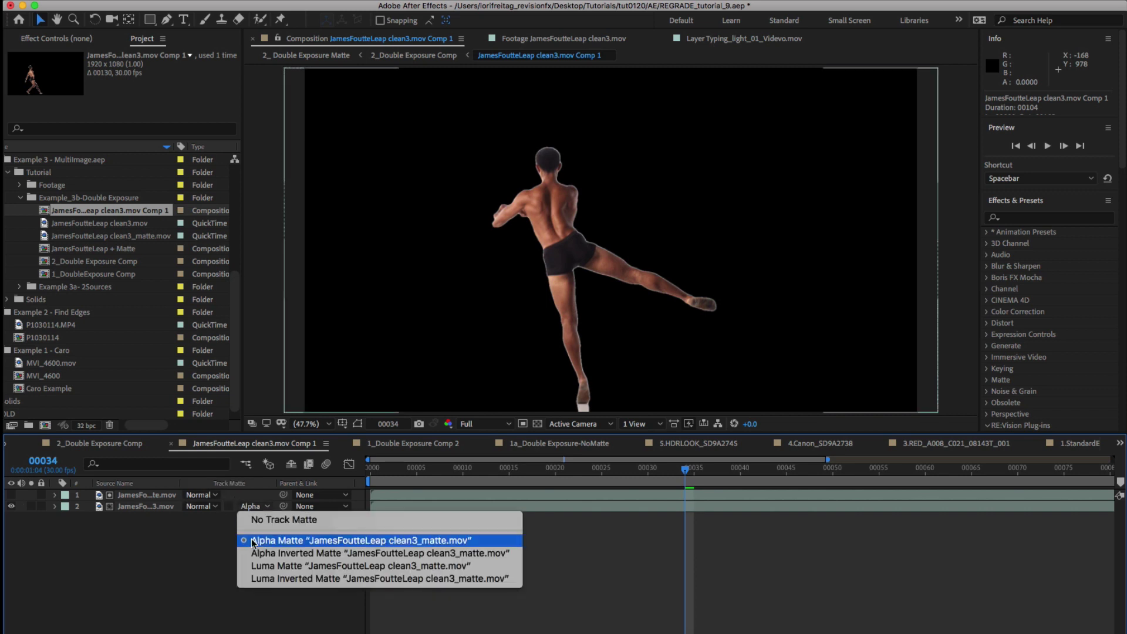
click(254, 540)
click(54, 495)
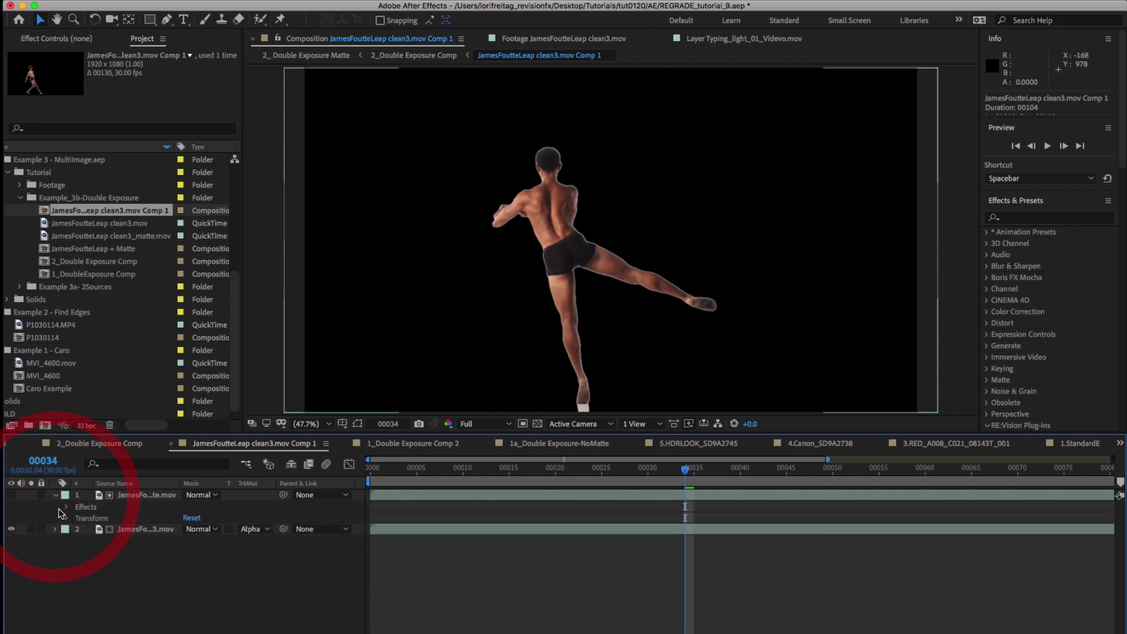
In RE:FILL Choke, keep Write to Alpha output and Luminance as the input channel
double_click(93, 518)
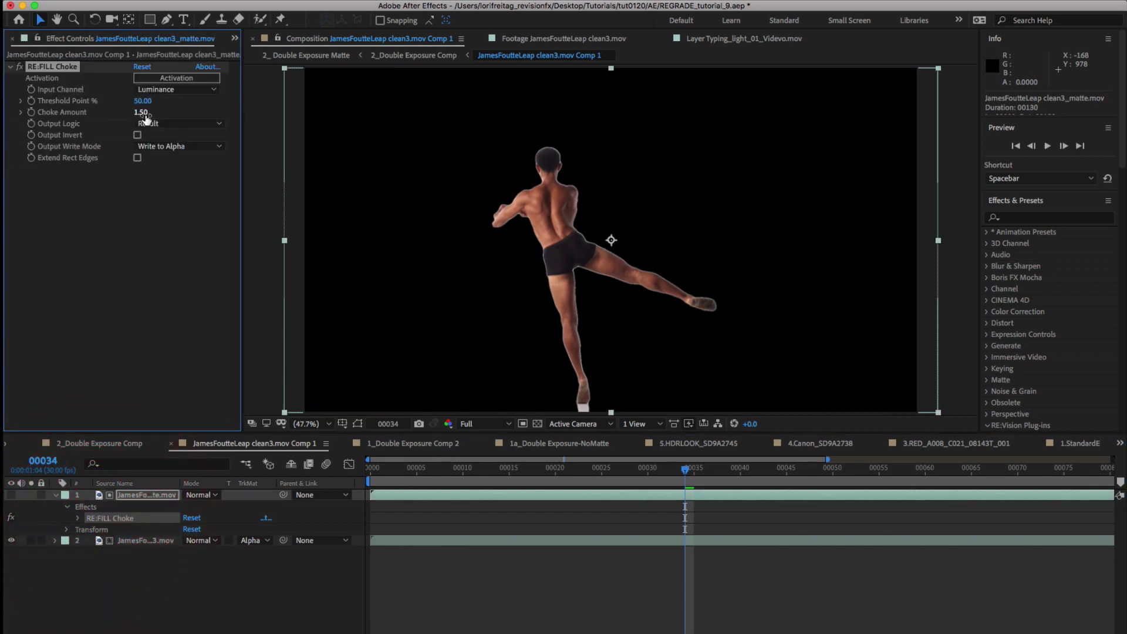
click(176, 146)
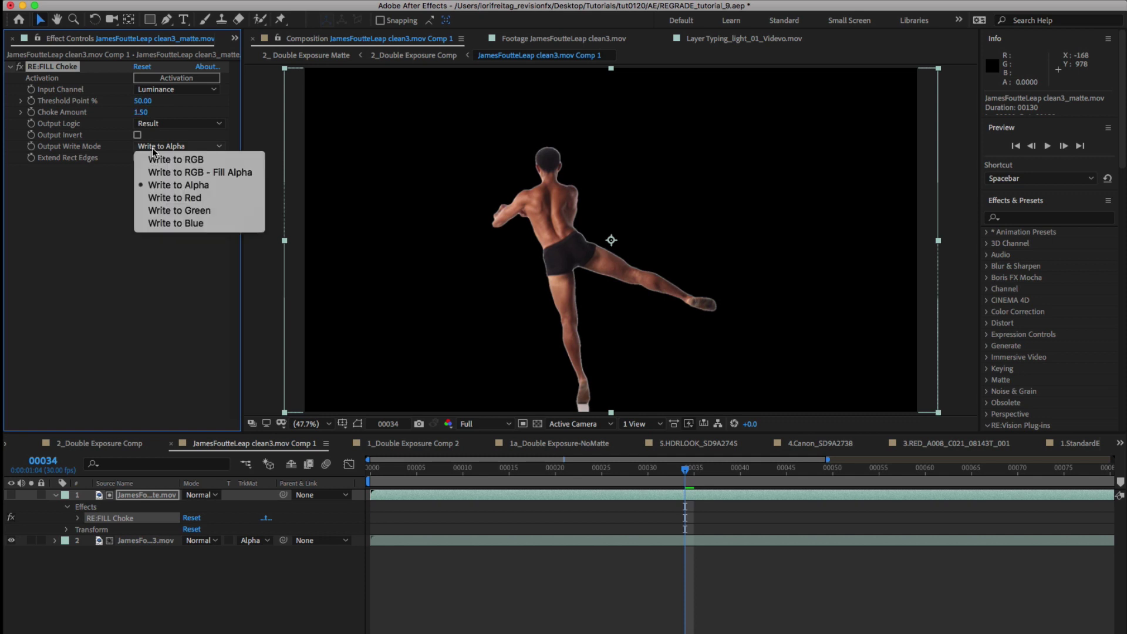
click(169, 185)
click(165, 89)
click(162, 103)
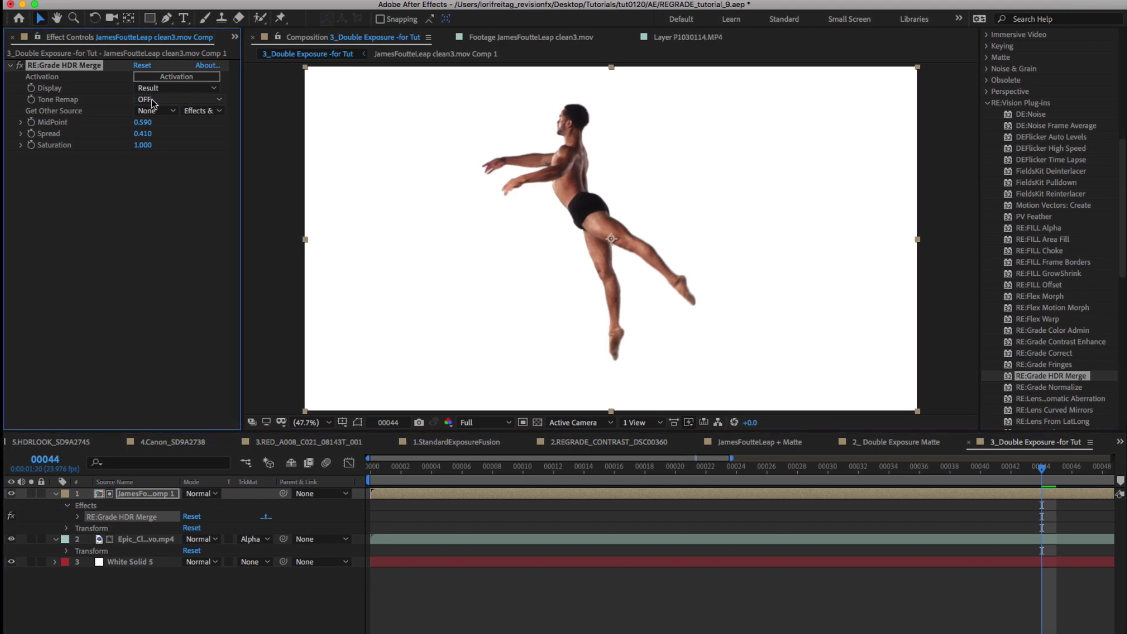
Set the dancer's HDR Merge Tone Remap to HDR Merge and Other Source to 2. Epic_Clouds
click(153, 99)
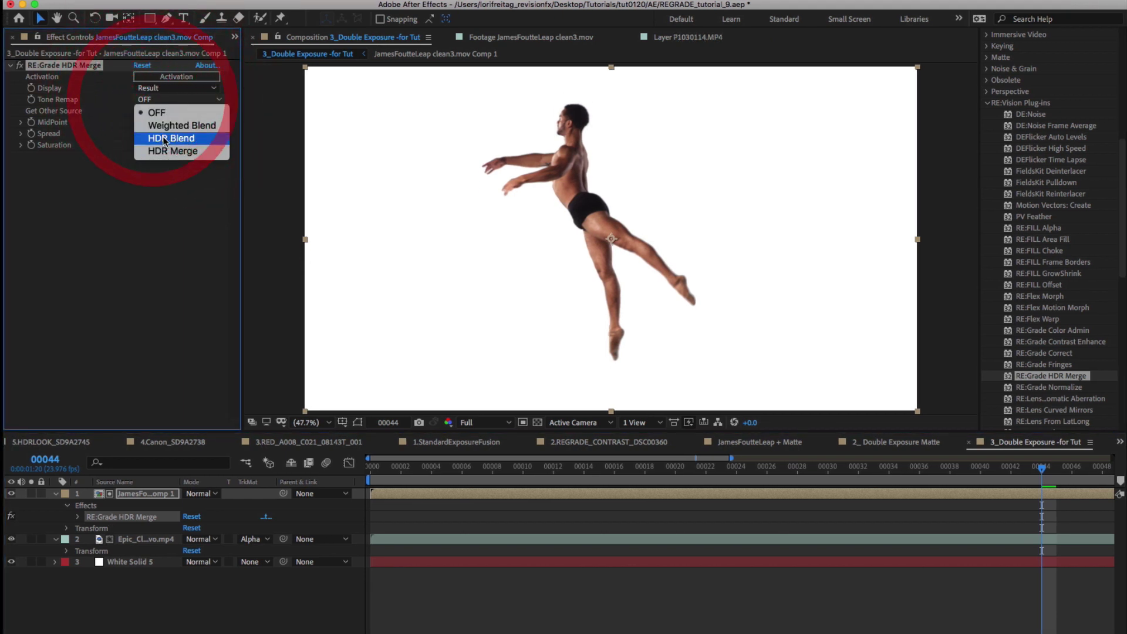
click(168, 153)
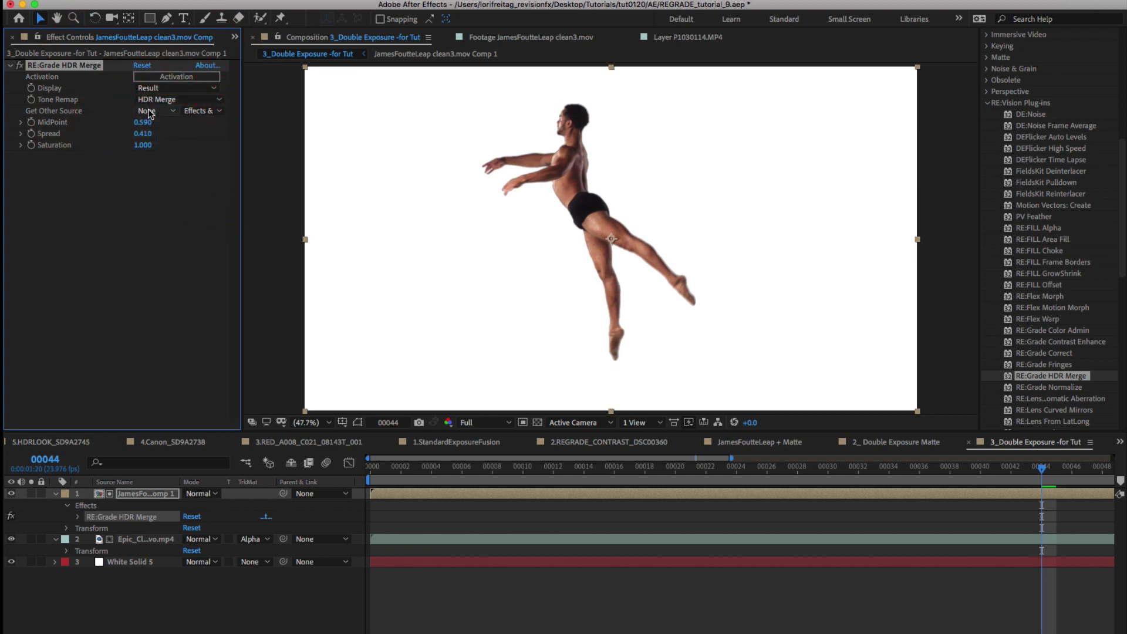
click(153, 111)
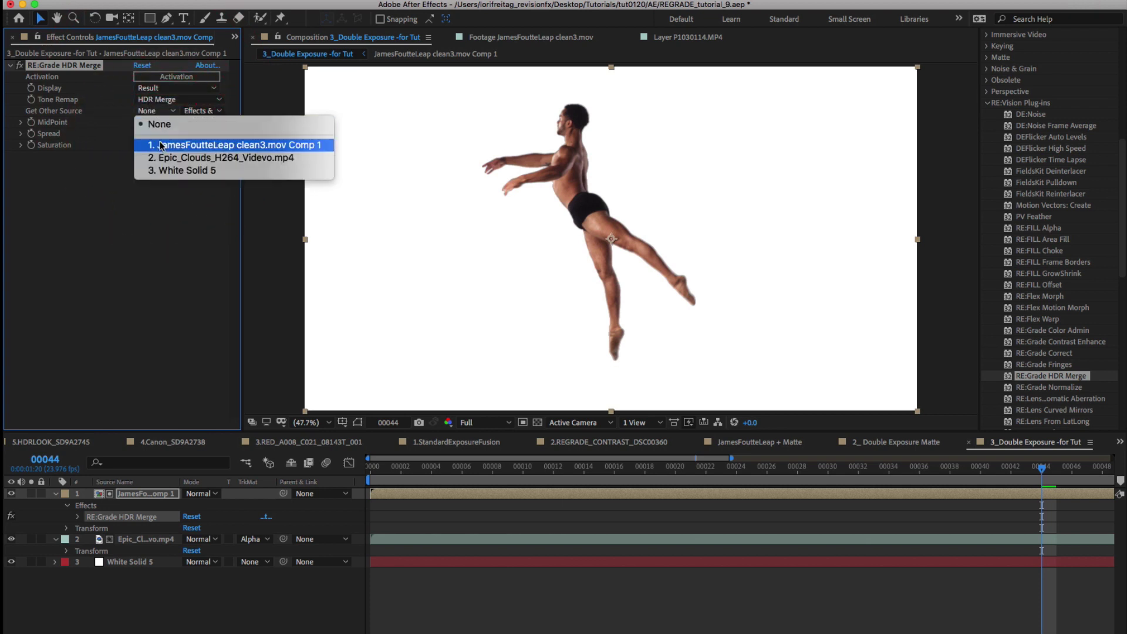
click(206, 111)
click(205, 123)
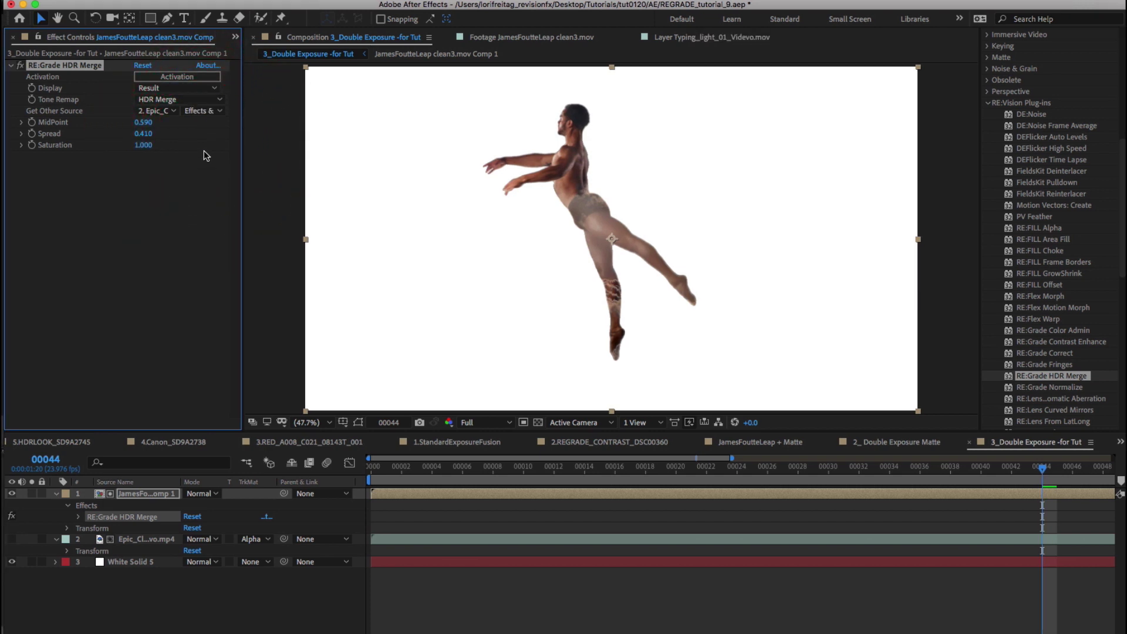
click(234, 40)
click(246, 79)
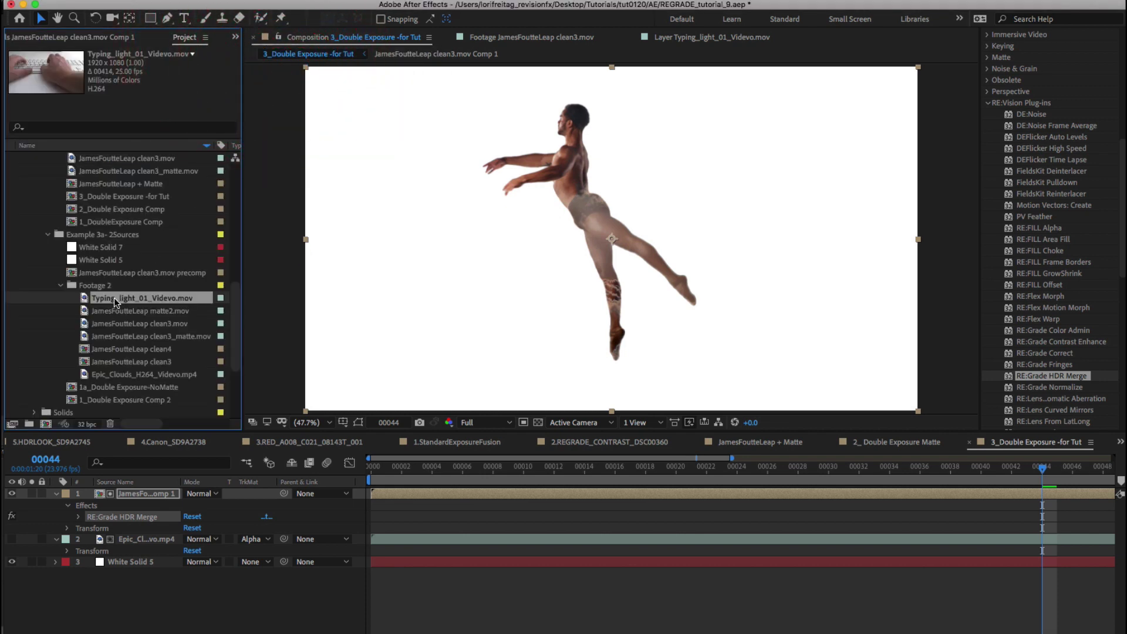
Add Typing_light_01_Videvo.mov to the timeline, hide the dancer and typing layers, and select the clouds
drag(115, 302, 100, 553)
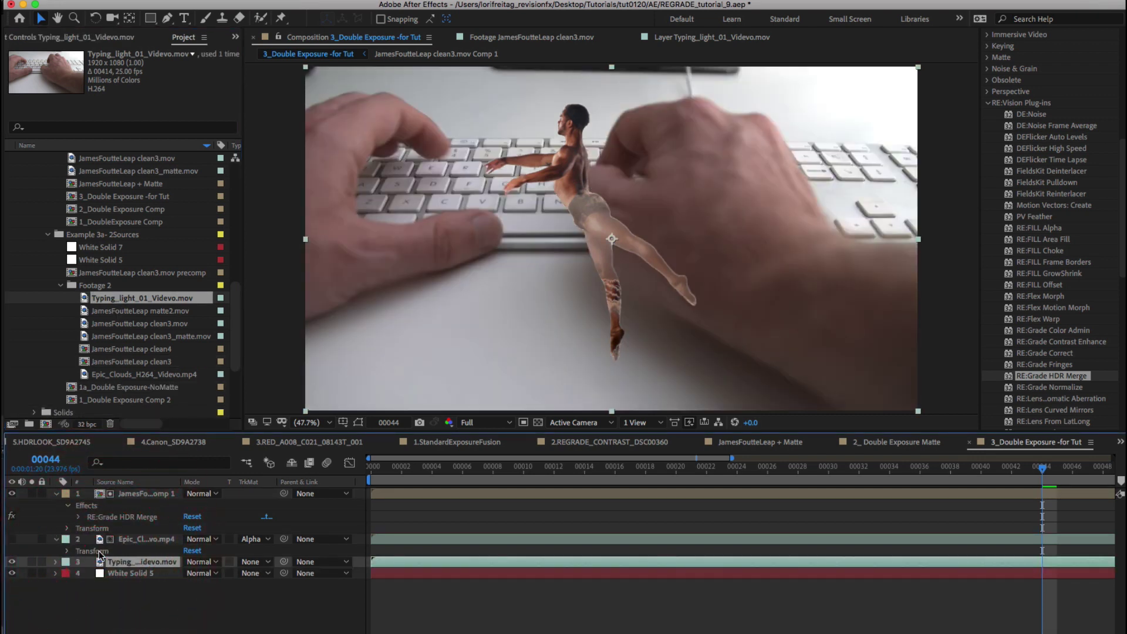
click(12, 493)
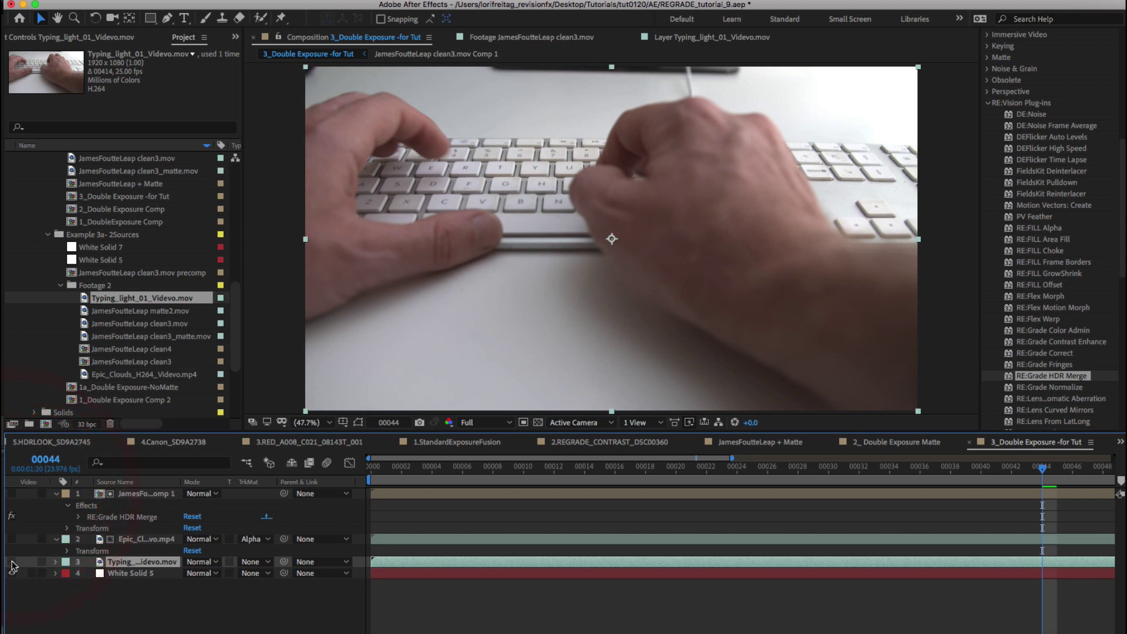
click(11, 562)
click(12, 539)
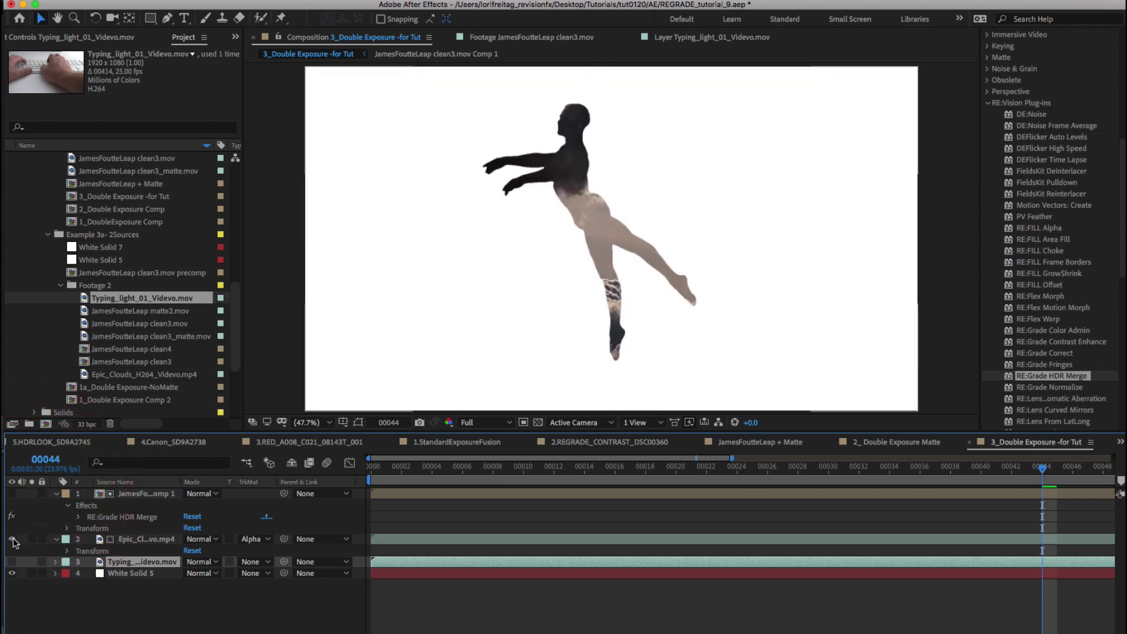
click(566, 531)
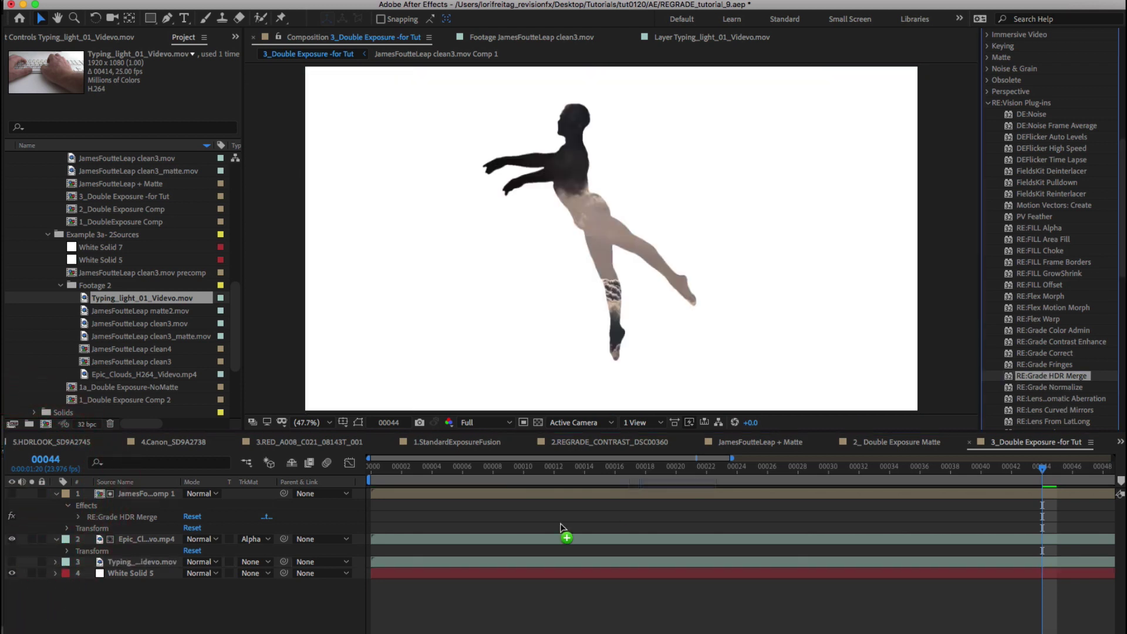
click(143, 537)
Paste RE:Grade HDR Merge onto the clouds with Other Source 3. Typing and Tone Remap HDR Merge
key(super+v)
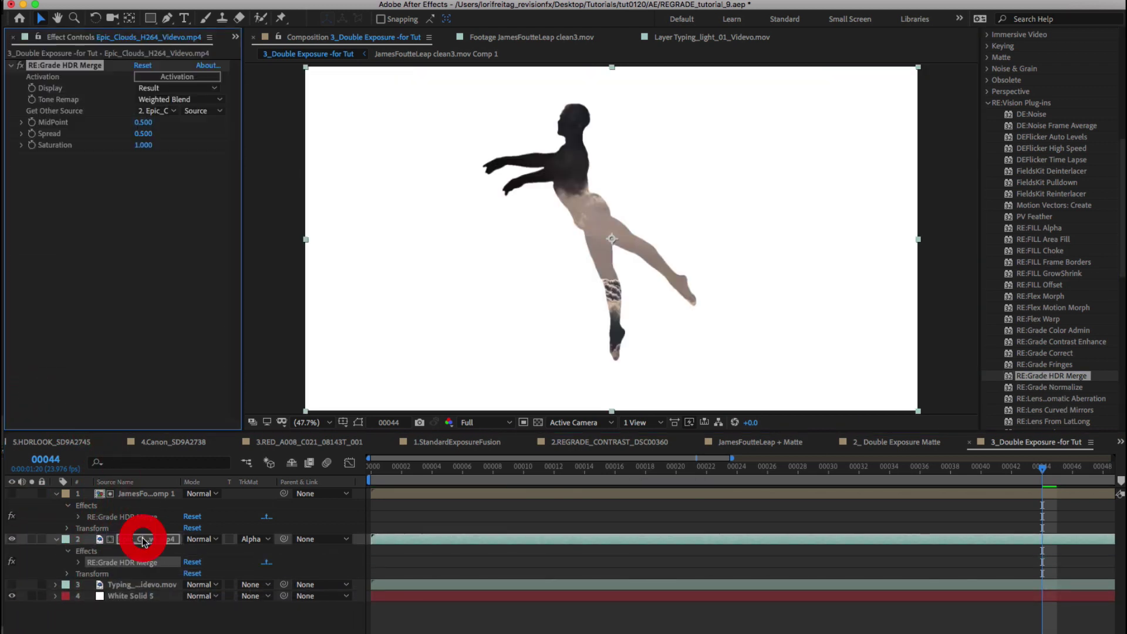
click(152, 112)
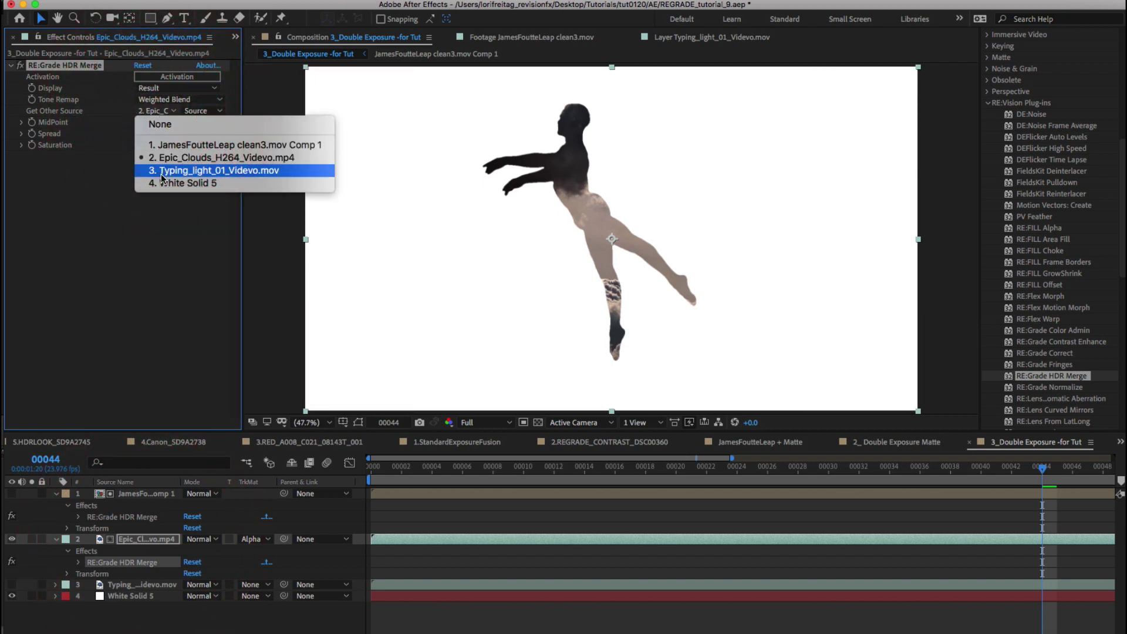
click(162, 174)
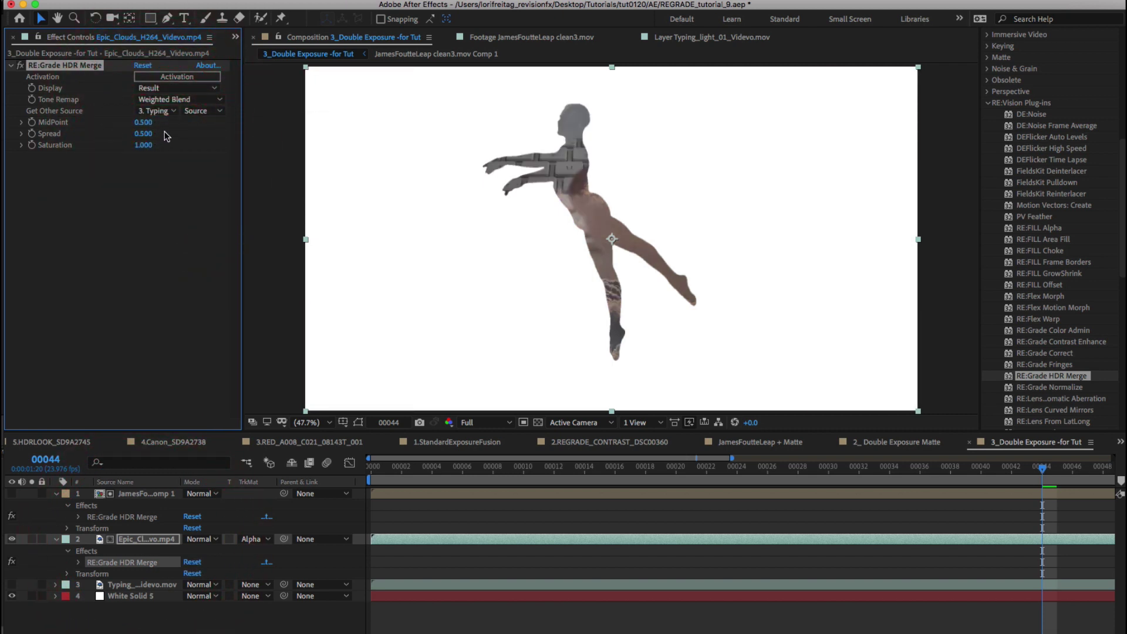
click(177, 99)
click(174, 151)
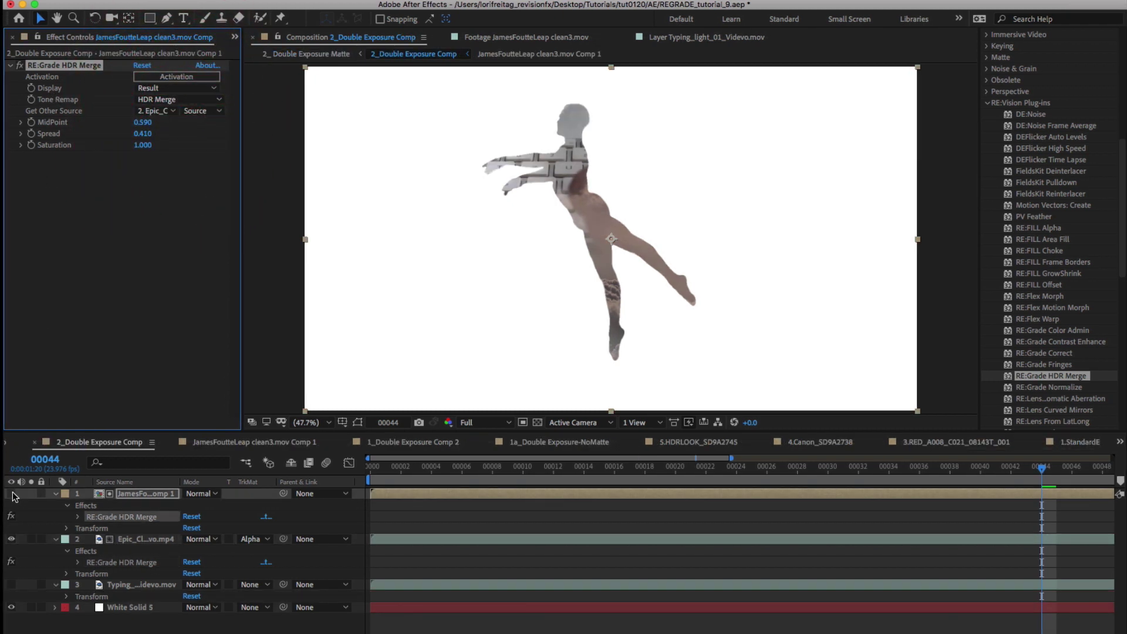
Show layer 1 again and set its Other Source to include Effects & Masks
click(12, 494)
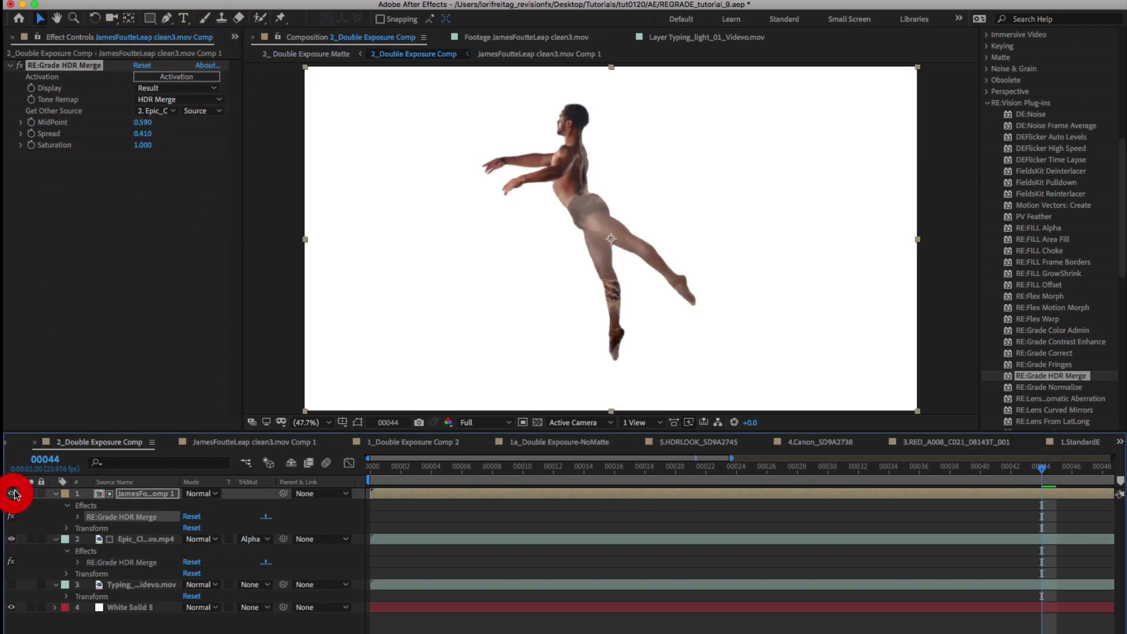
click(201, 110)
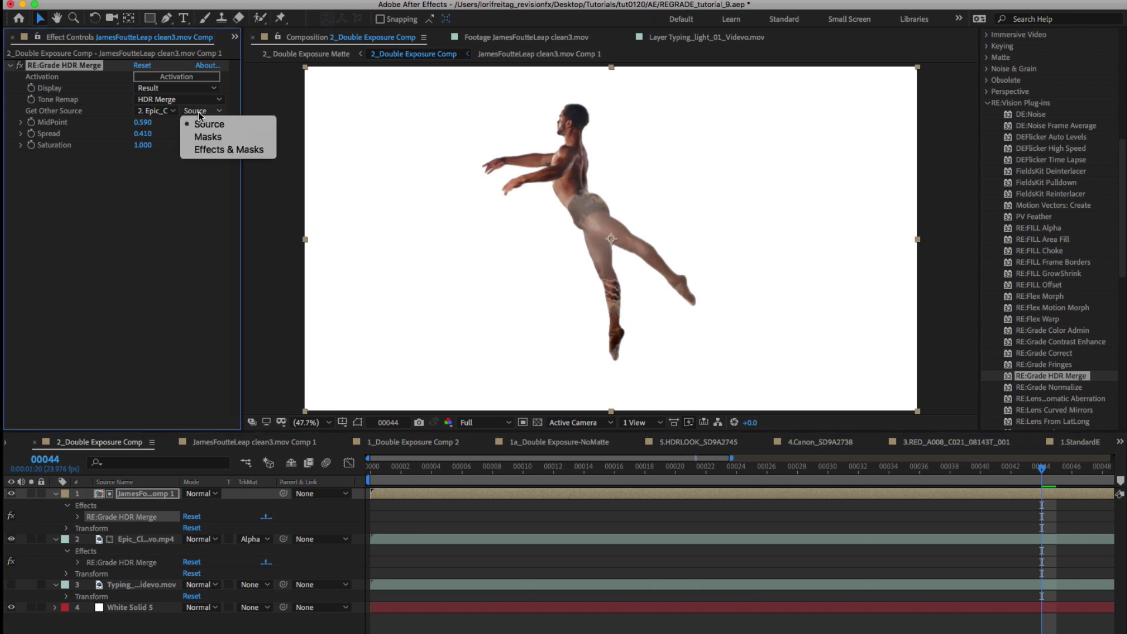
click(206, 149)
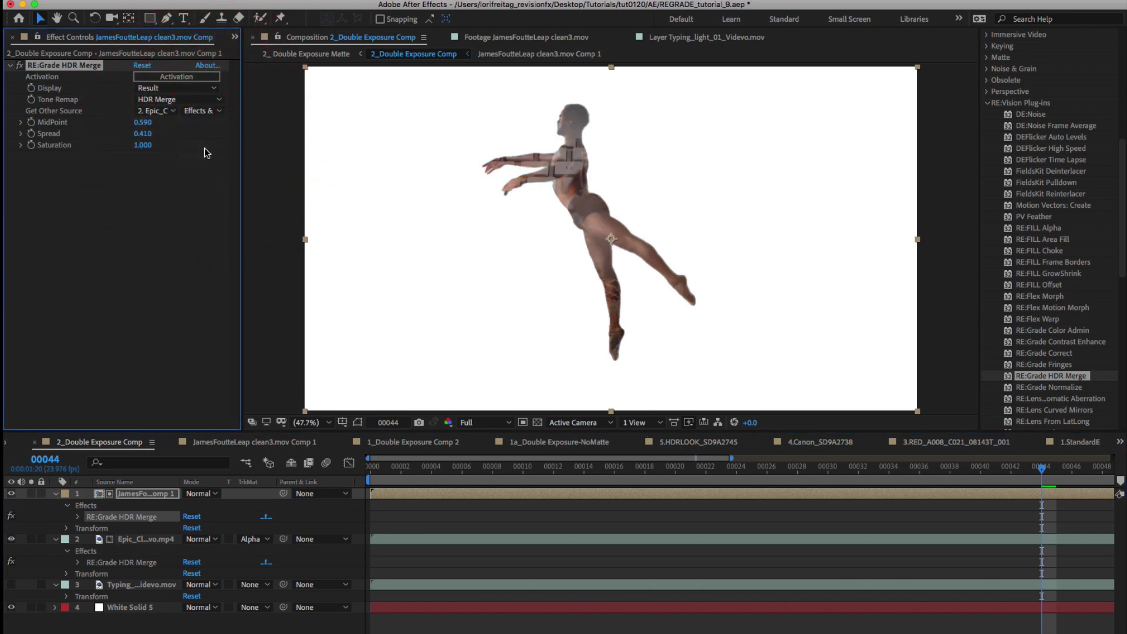